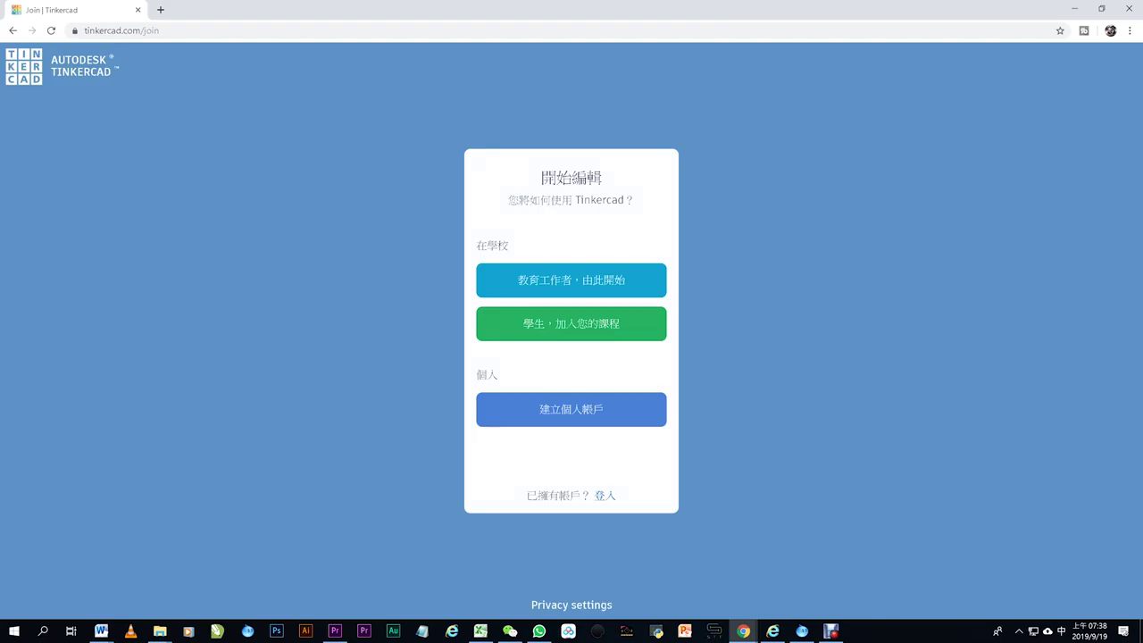
- Sign in to the existing Tinkercad account using the account e-mail and the account password
{"action": "left_click", "coordinate": [604, 494]}
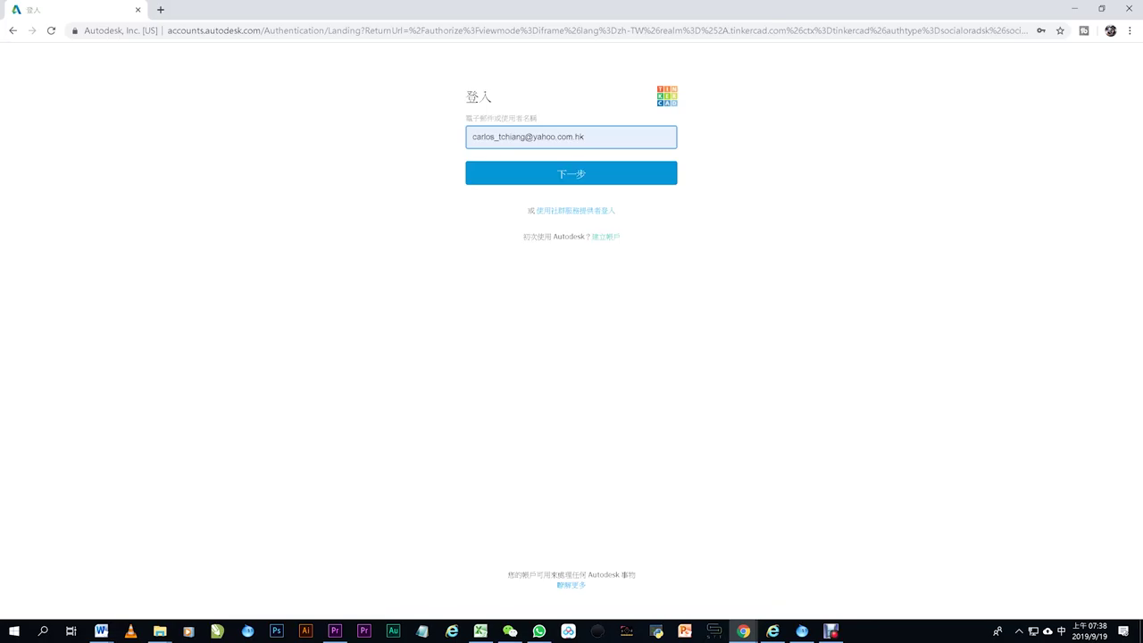
{"action": "left_click", "coordinate": [572, 173]}
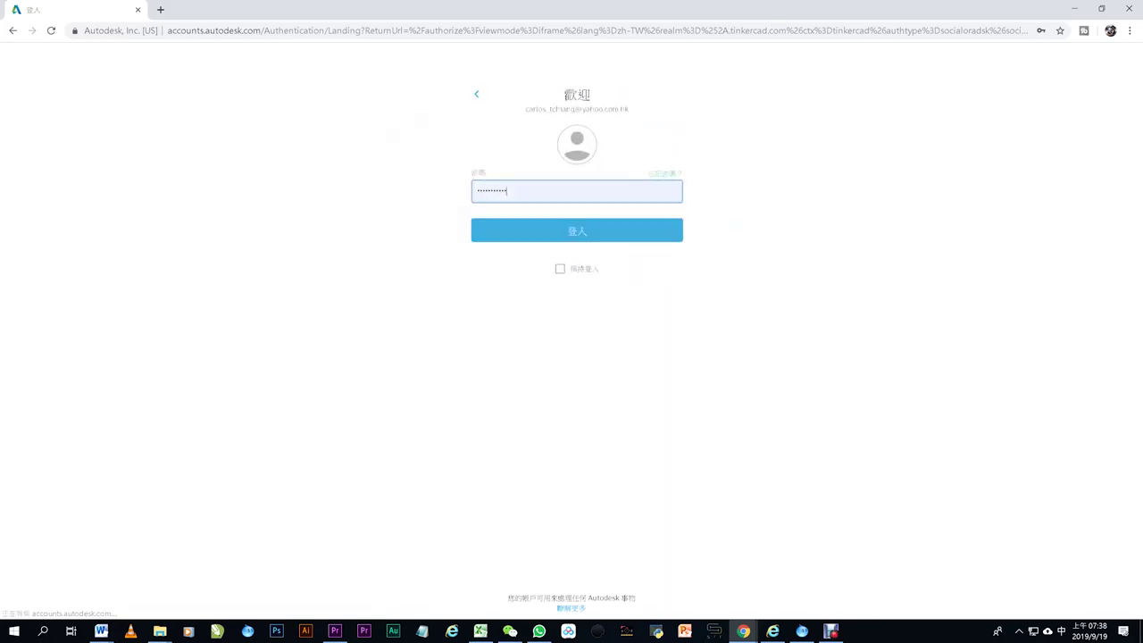
{"action": "key", "text": "Return"}
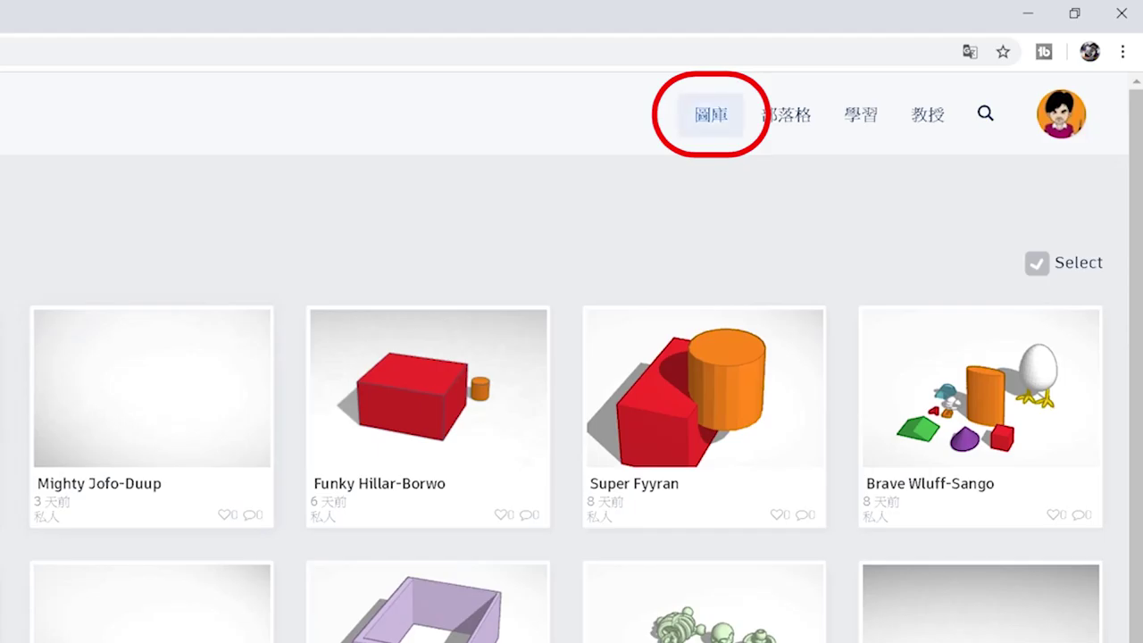
- Open the public gallery and show its Circuits projects
{"action": "left_click", "coordinate": [710, 114]}
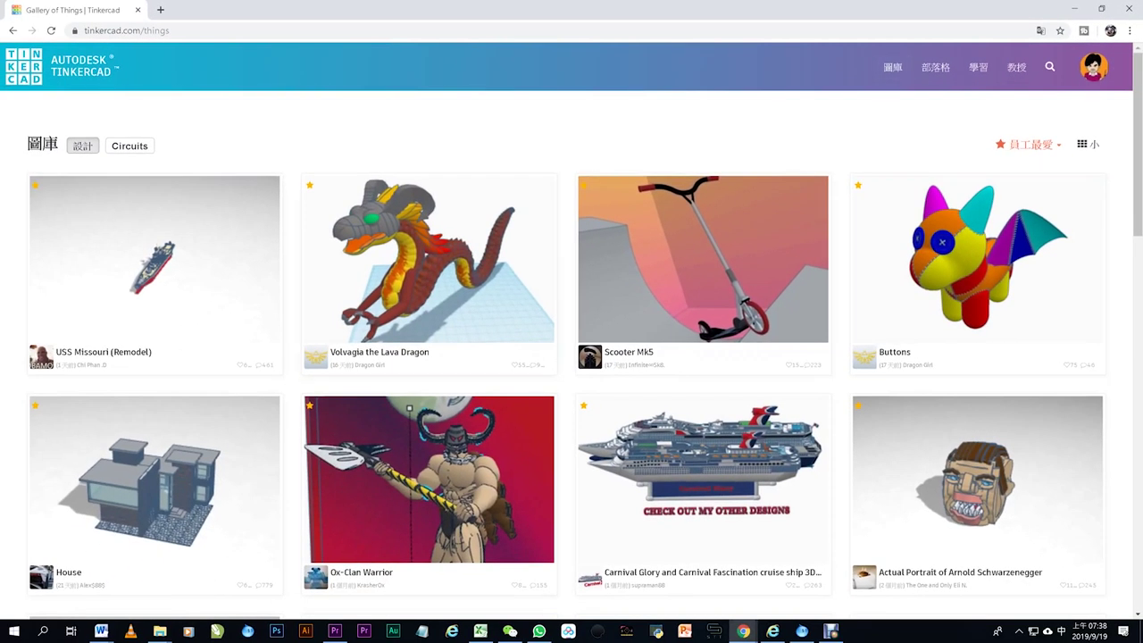
{"action": "left_click", "coordinate": [130, 146]}
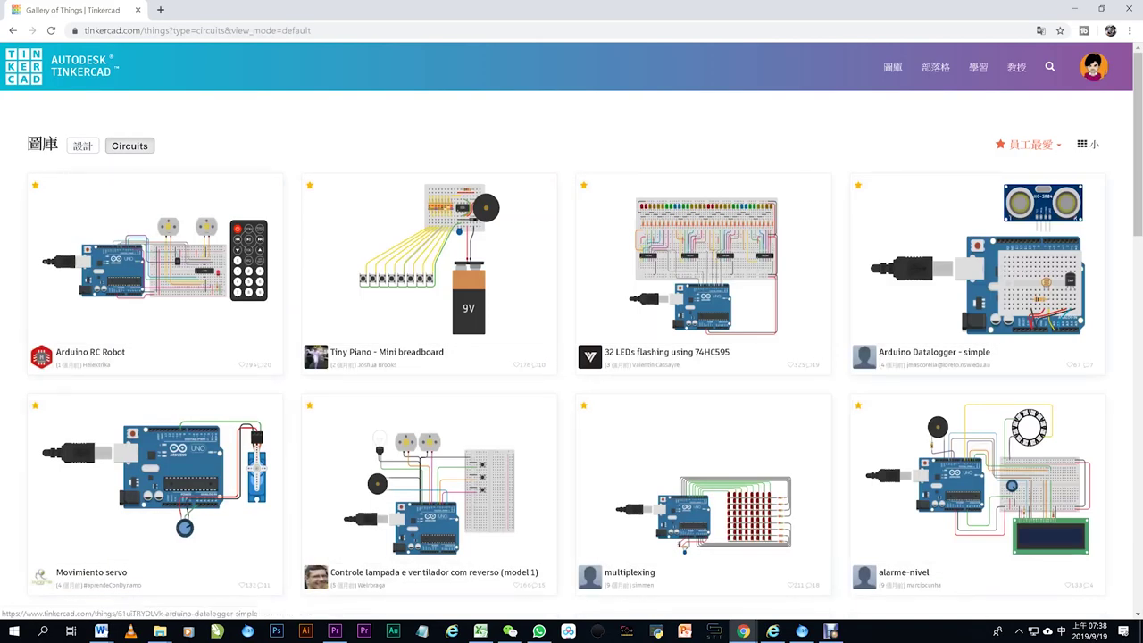
- Create a new, empty 3D design from the account options
{"action": "left_click", "coordinate": [1093, 67]}
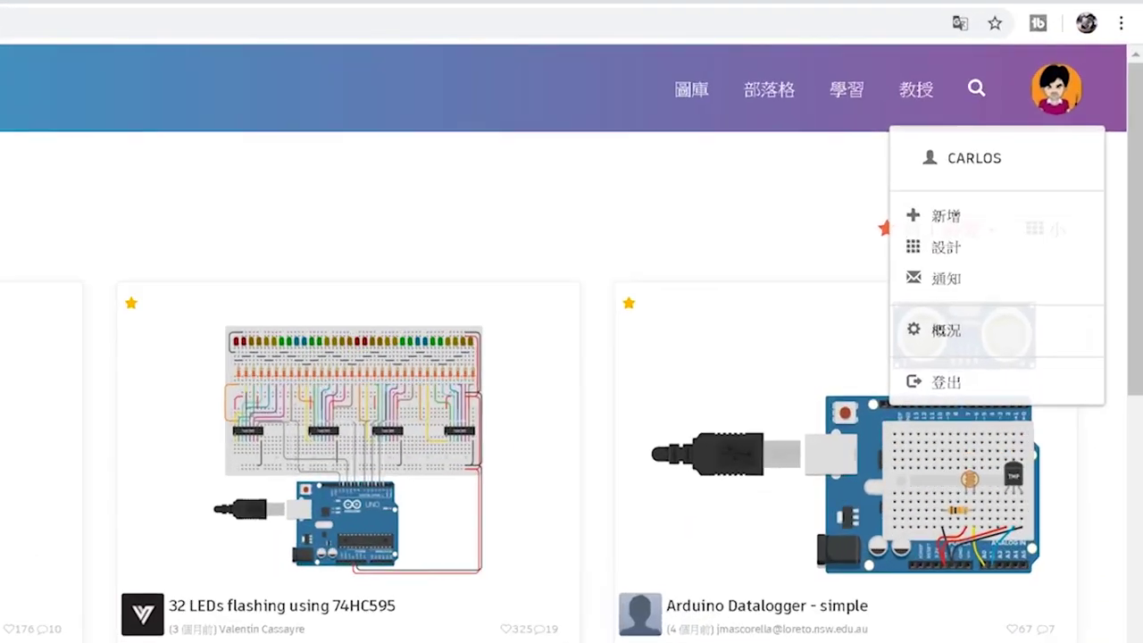
{"action": "left_click", "coordinate": [1033, 138]}
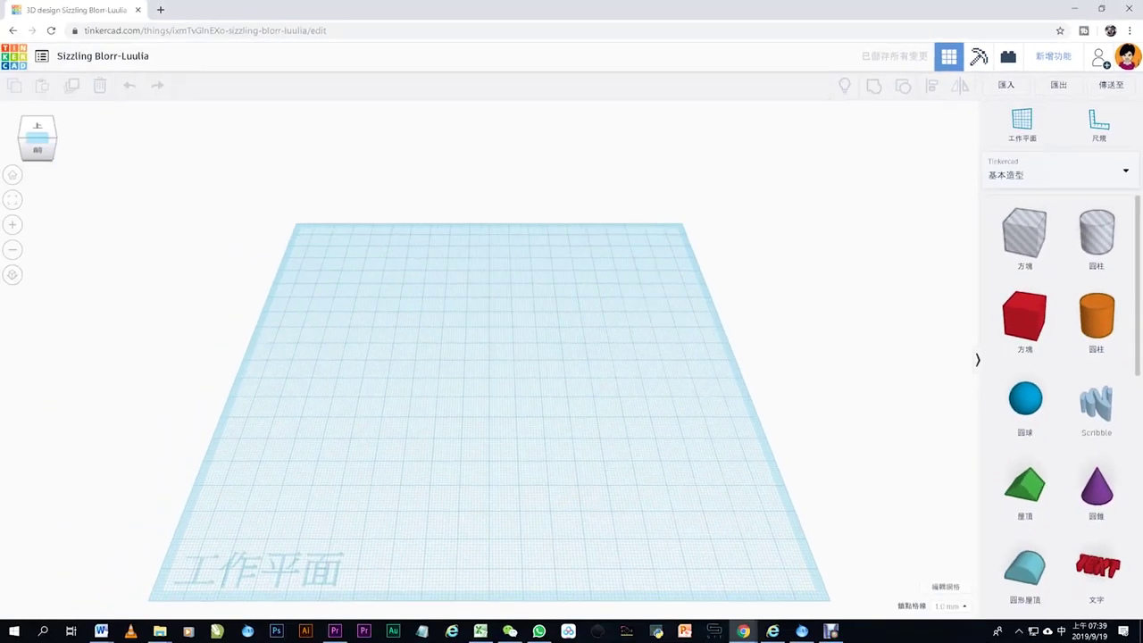
- Examine the empty workplane from the top, front and back, and return to the home view
{"action": "left_click", "coordinate": [37, 127]}
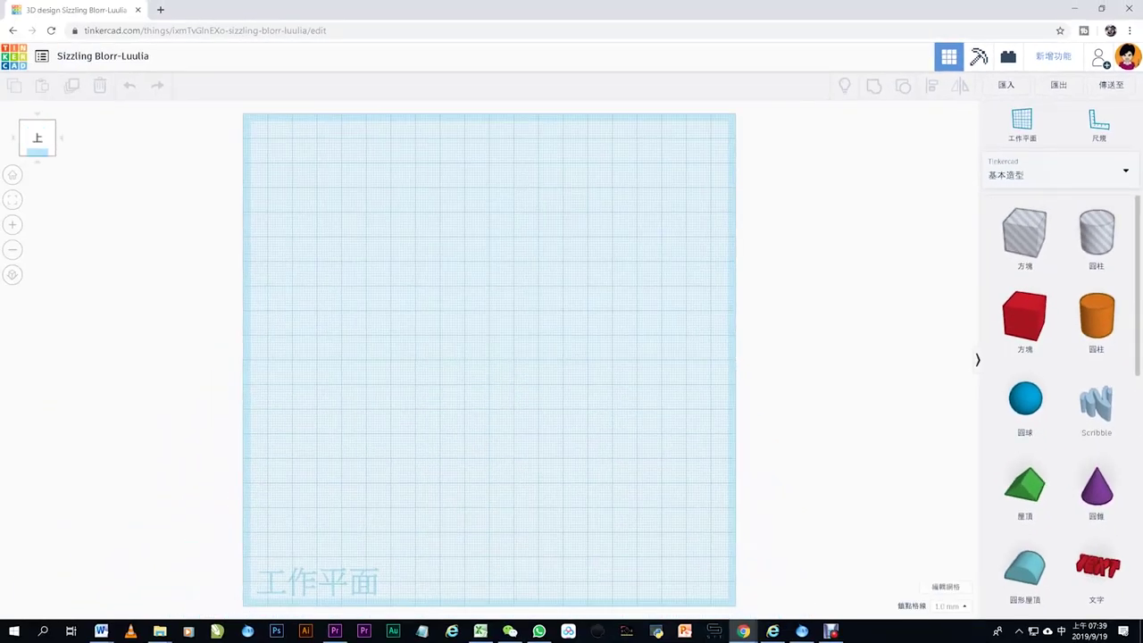
{"action": "left_click", "coordinate": [37, 161]}
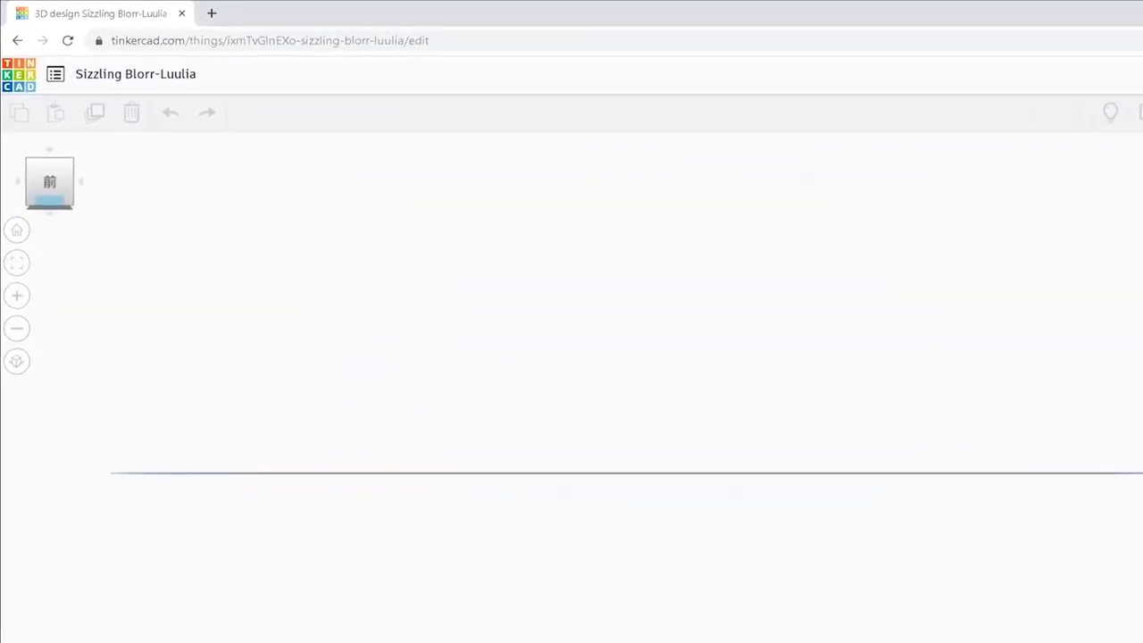
{"action": "left_click", "coordinate": [82, 182]}
{"action": "left_click", "coordinate": [81, 182]}
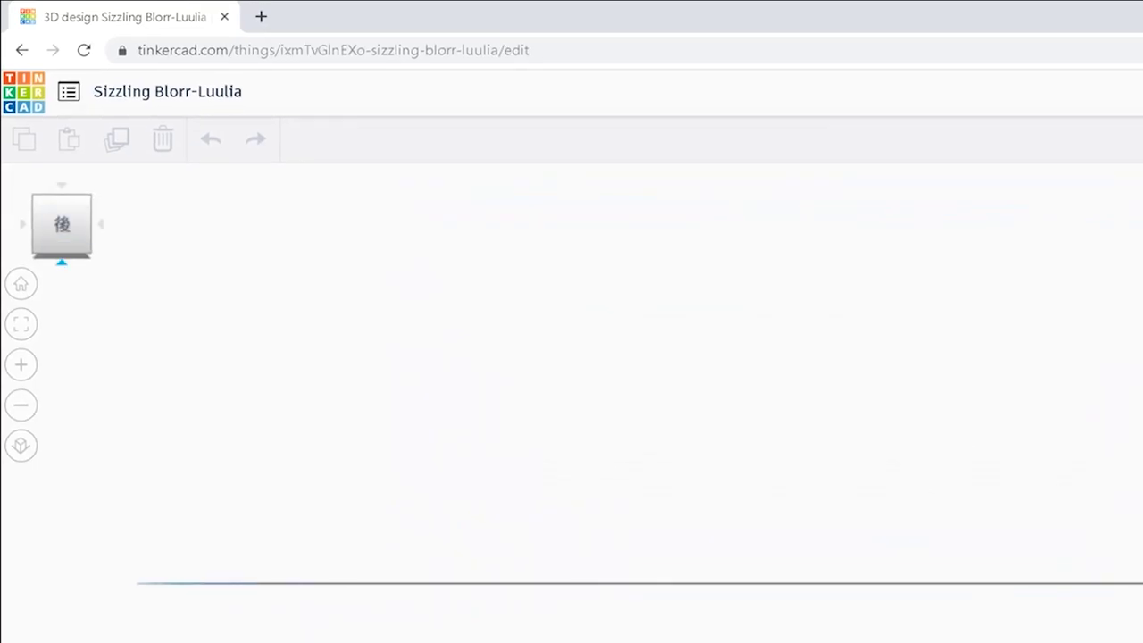
{"action": "left_click", "coordinate": [61, 185]}
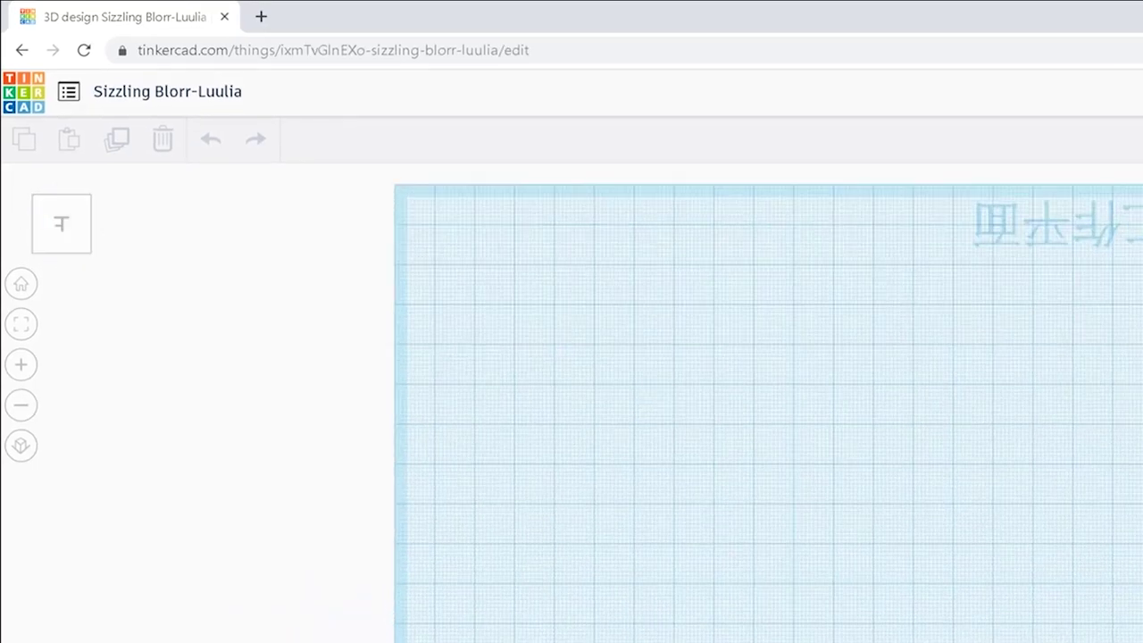
{"action": "left_click", "coordinate": [21, 284]}
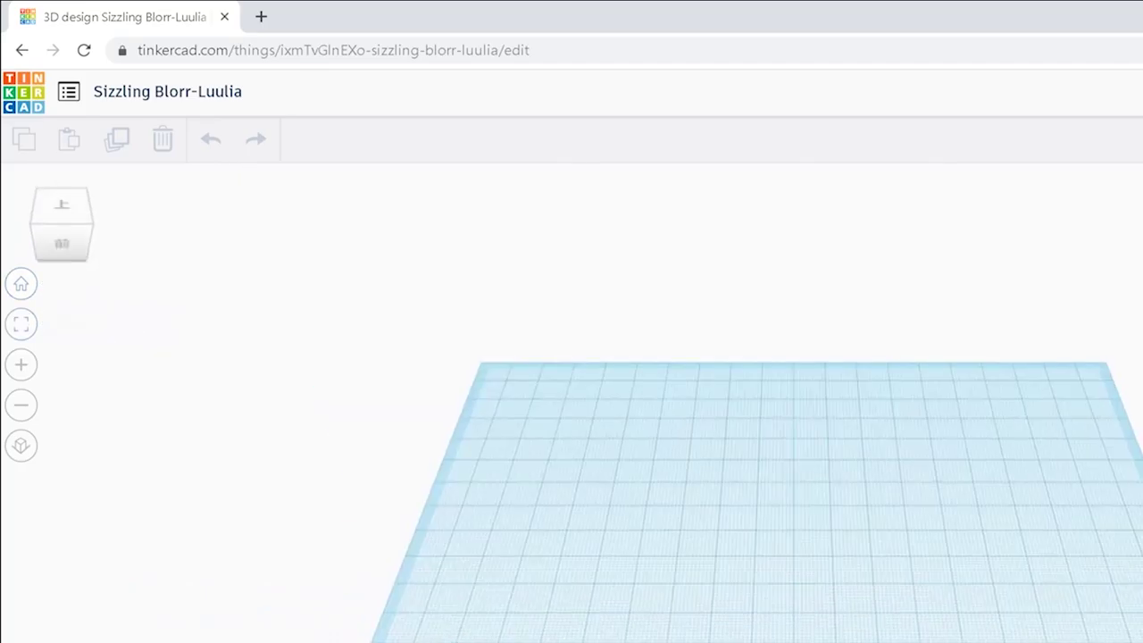
- Try zooming the workplane in and out and switching between perspective and orthographic projection
{"action": "left_click", "coordinate": [20, 364]}
{"action": "left_click", "coordinate": [21, 364]}
{"action": "left_click", "coordinate": [21, 405]}
{"action": "left_click", "coordinate": [21, 406]}
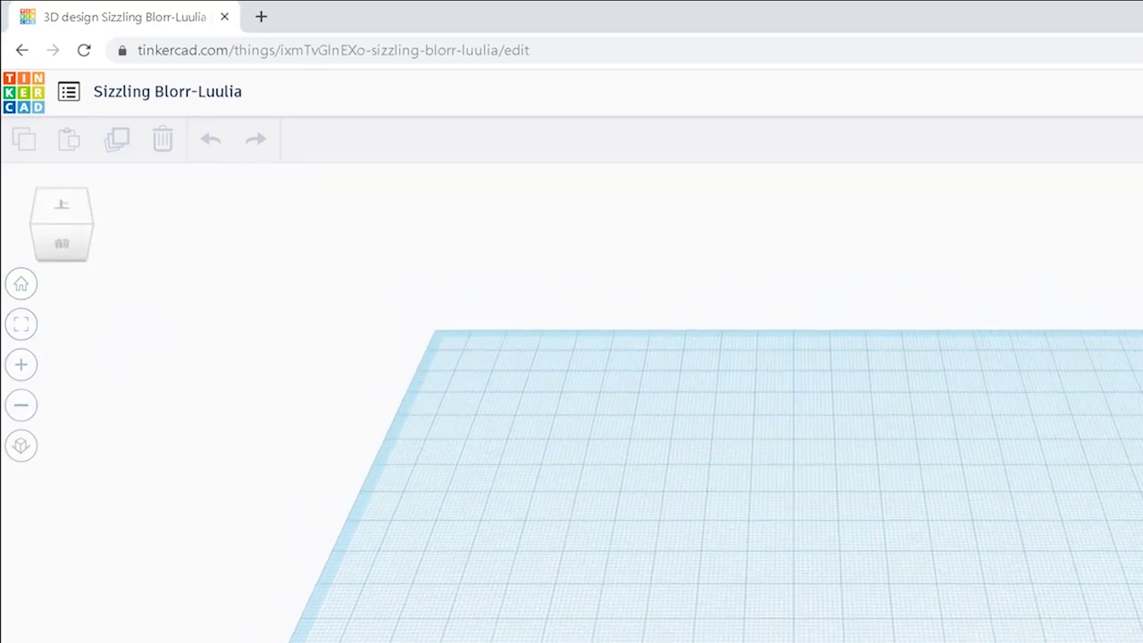
{"action": "left_click", "coordinate": [21, 445]}
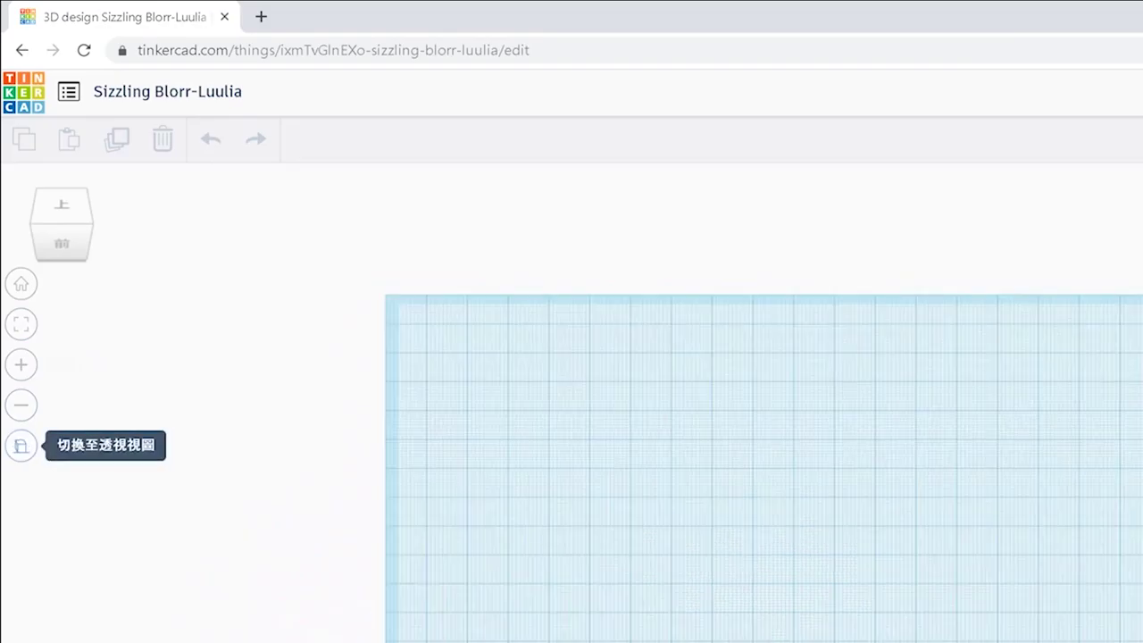
{"action": "left_click", "coordinate": [20, 445]}
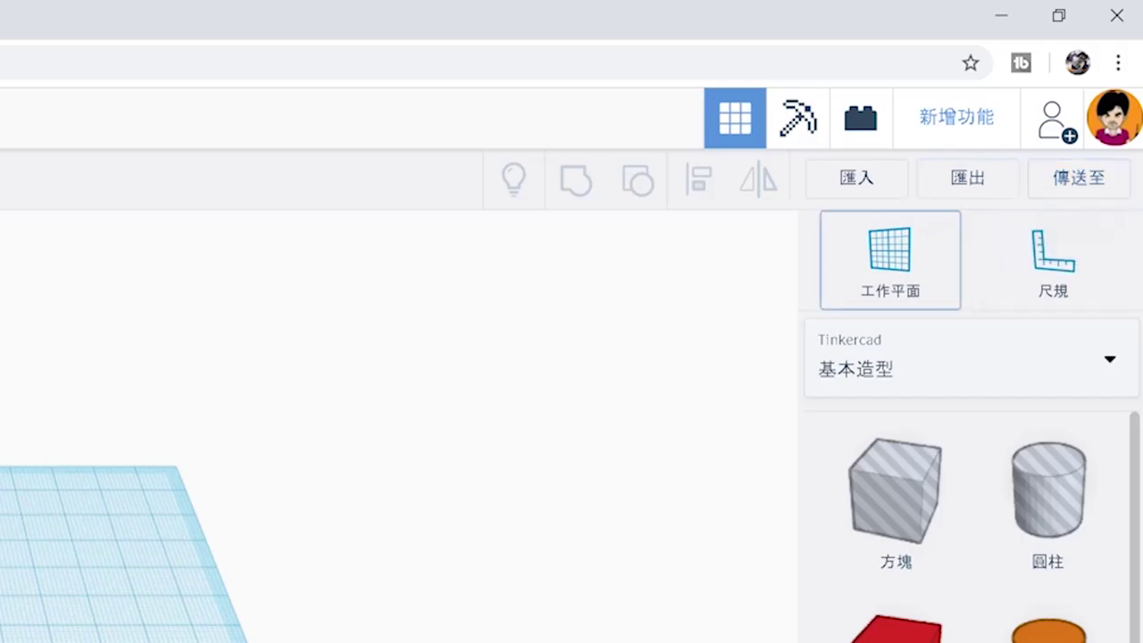
{"action": "left_click", "coordinate": [890, 259]}
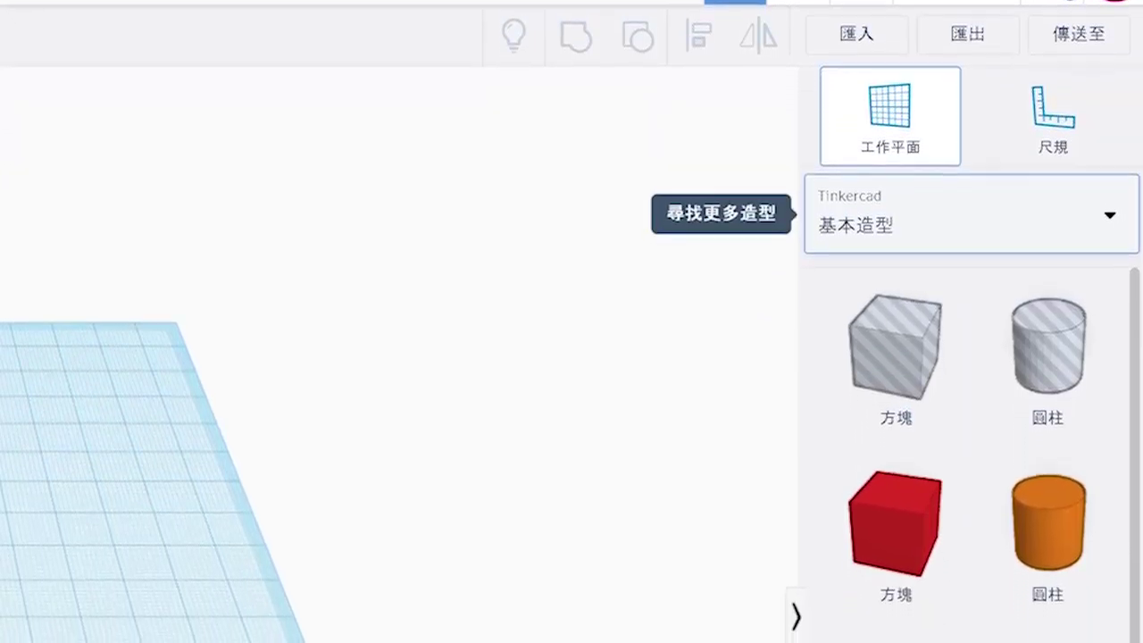
{"action": "left_click", "coordinate": [972, 165]}
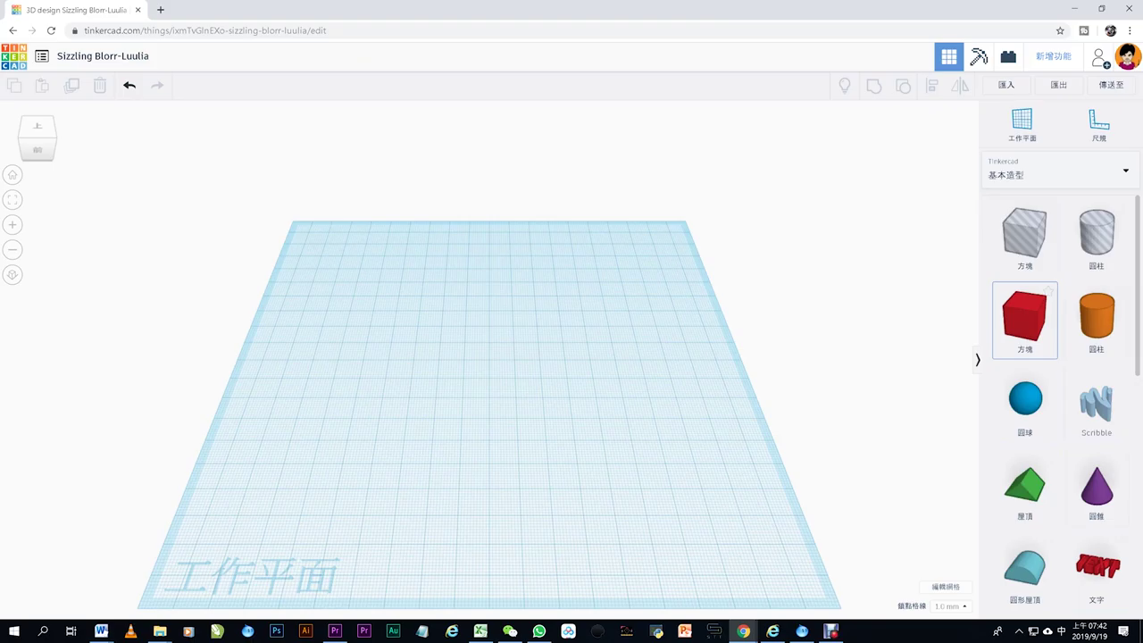
- Place a solid red box near the middle of the workplane and set its width to 60 mm
{"action": "left_click_drag", "start_coordinate": [1024, 317], "coordinate": [497, 341]}
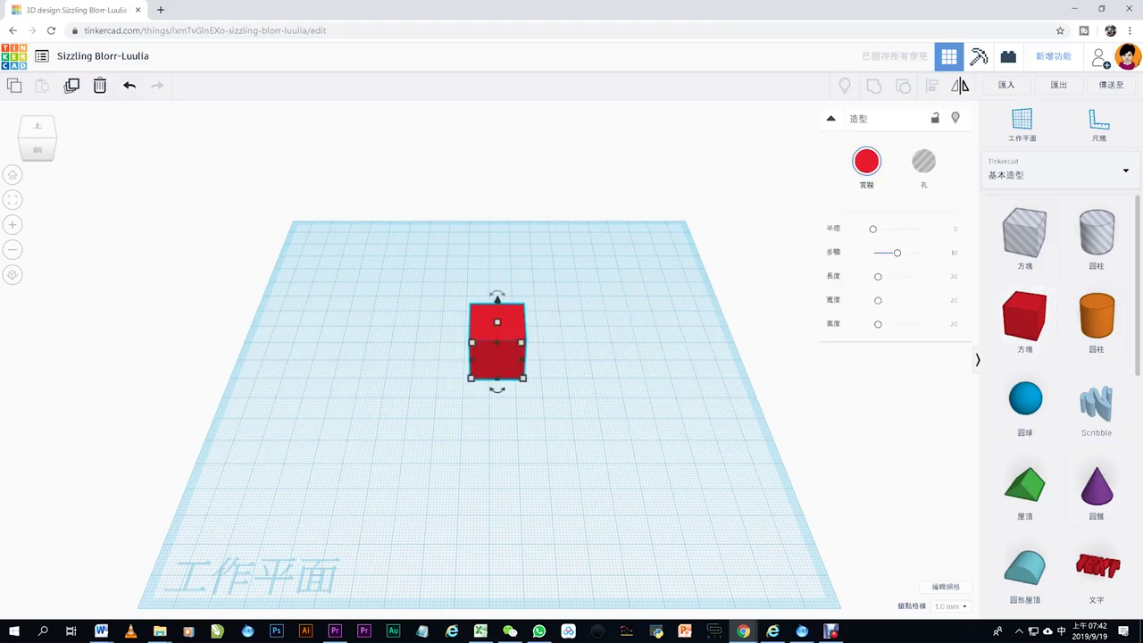
{"action": "scroll", "coordinate": [493, 353], "scroll_direction": "up", "scroll_amount": 5}
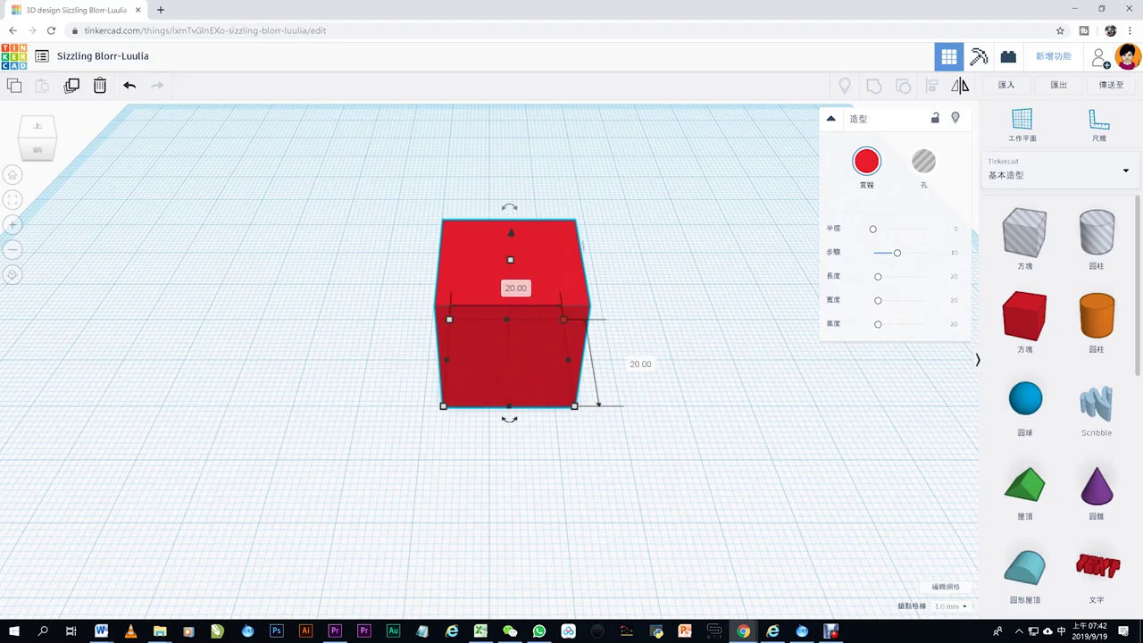
{"action": "left_click_drag", "start_coordinate": [574, 406], "coordinate": [669, 420]}
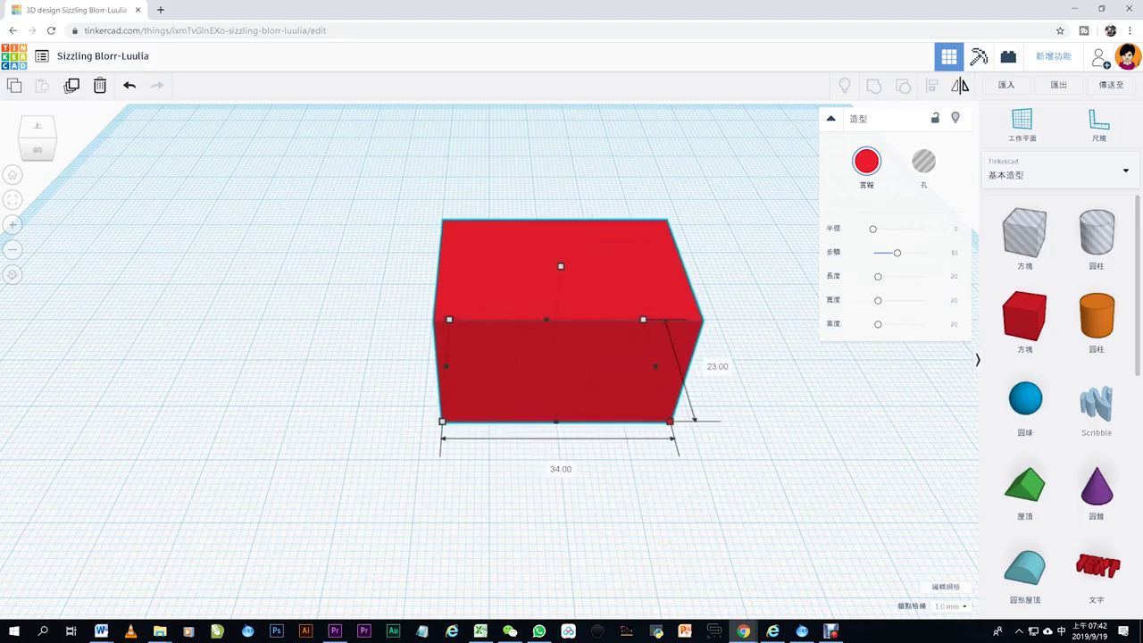
{"action": "left_click", "coordinate": [561, 469]}
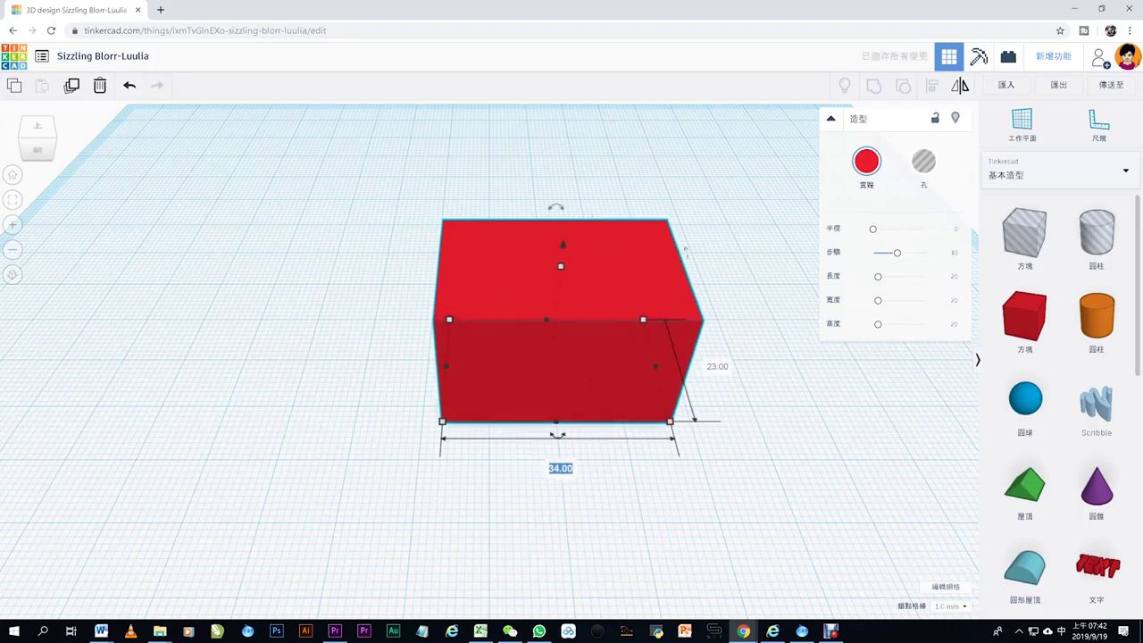
{"action": "type", "text": "60"}
{"action": "key", "text": "Return"}
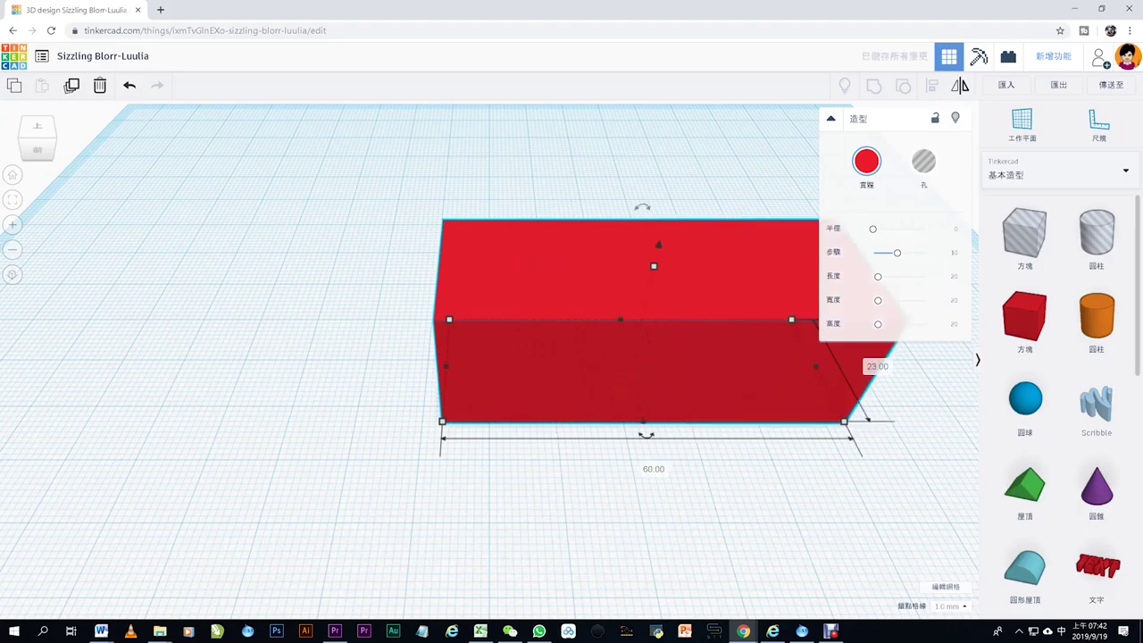
- Shift the red box to the left on the workplane and set its depth to 50 mm
{"action": "left_click_drag", "start_coordinate": [739, 518], "coordinate": [639, 524]}
{"action": "left_click_drag", "start_coordinate": [634, 368], "coordinate": [433, 364]}
{"action": "key", "text": "Left"}
{"action": "key", "text": "Escape"}
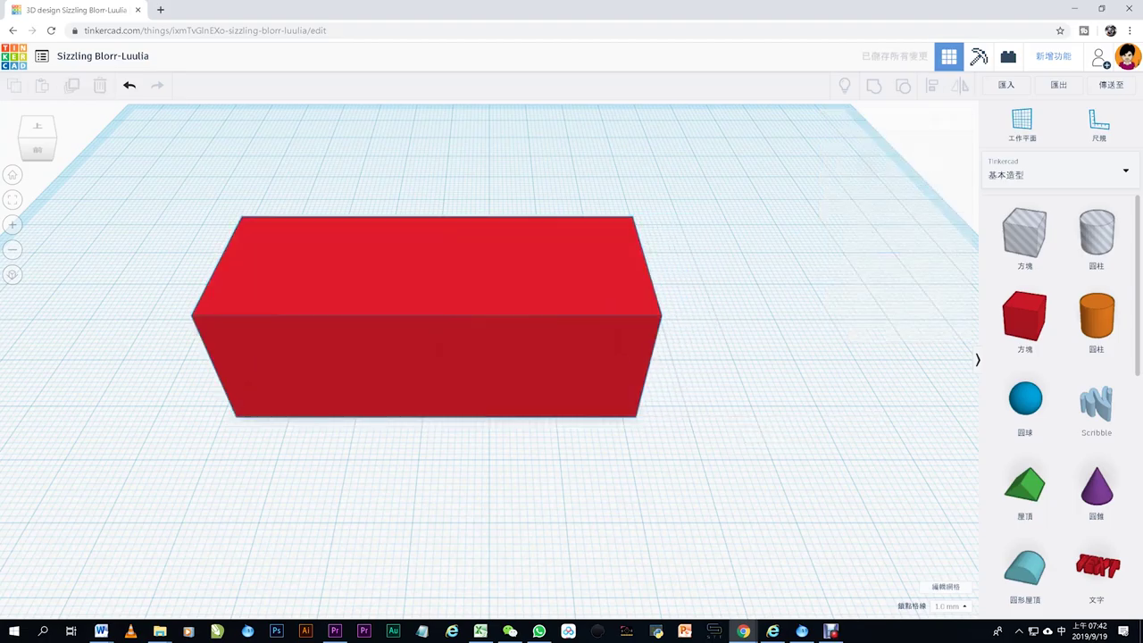
{"action": "left_click", "coordinate": [536, 371]}
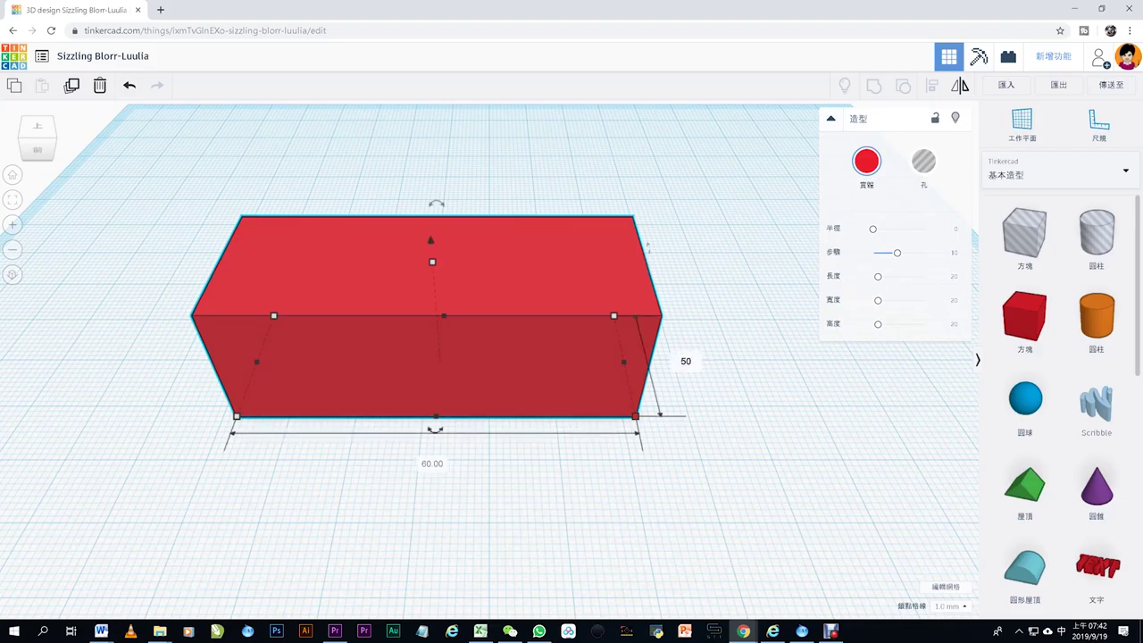
{"action": "key", "text": "Return"}
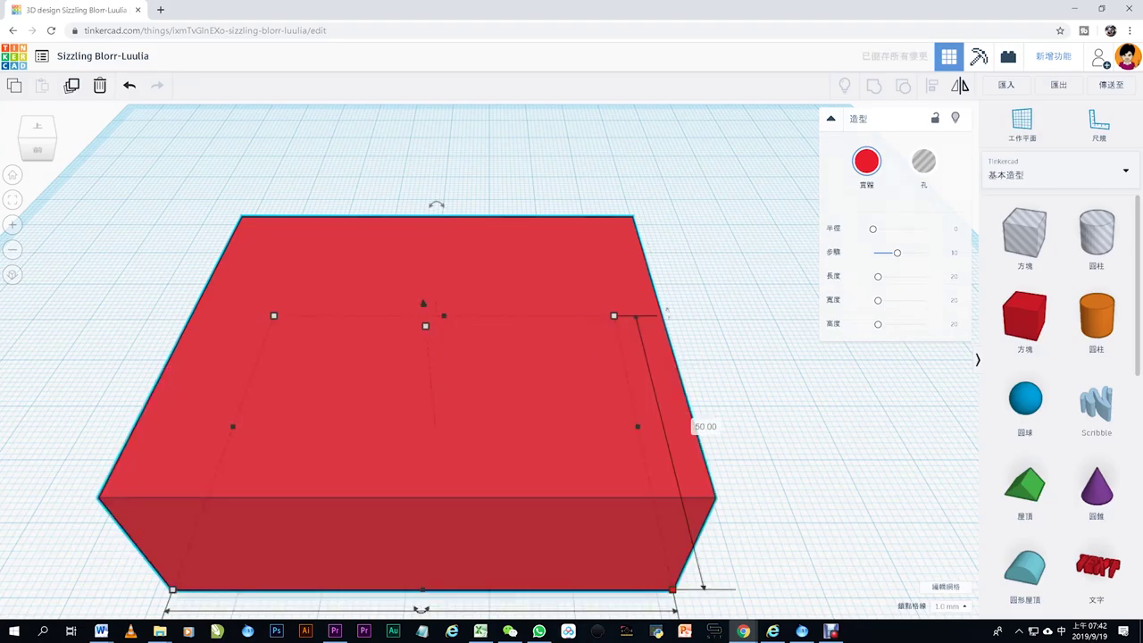
- Move the red box close to the left edge of the workplane and deselect it
{"action": "scroll", "coordinate": [489, 360], "scroll_direction": "down", "scroll_amount": 4}
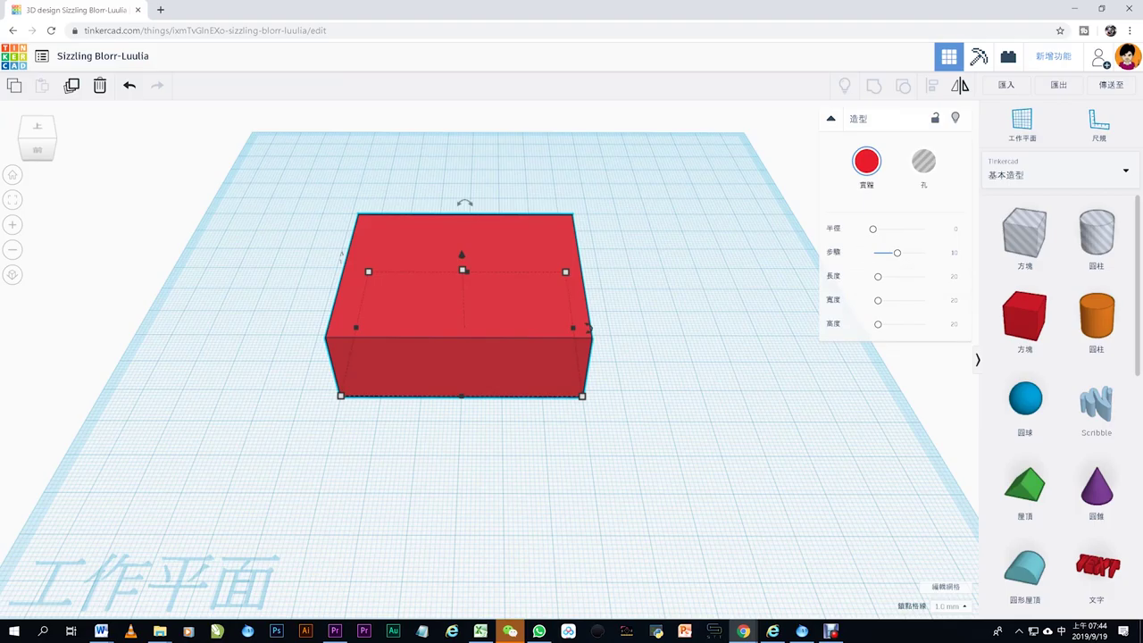
{"action": "left_click_drag", "start_coordinate": [587, 329], "coordinate": [451, 318]}
{"action": "left_click", "coordinate": [461, 316]}
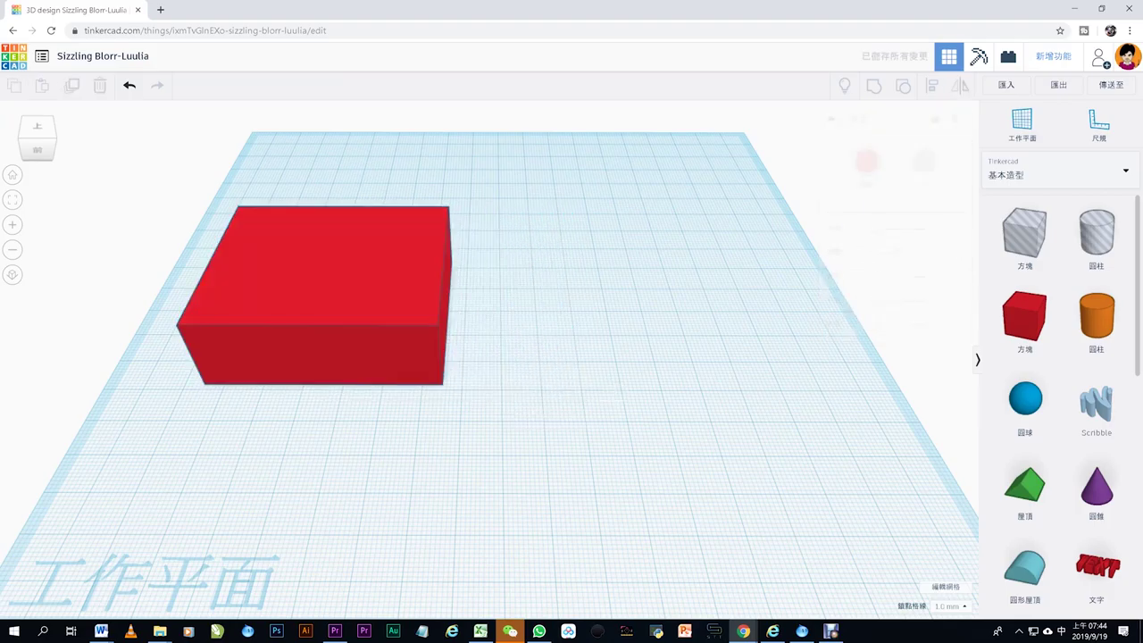
- Place a box-shaped hole to the right of the red box, size it 55 mm by 45 mm and enter its height
{"action": "left_click_drag", "start_coordinate": [1024, 234], "coordinate": [579, 266]}
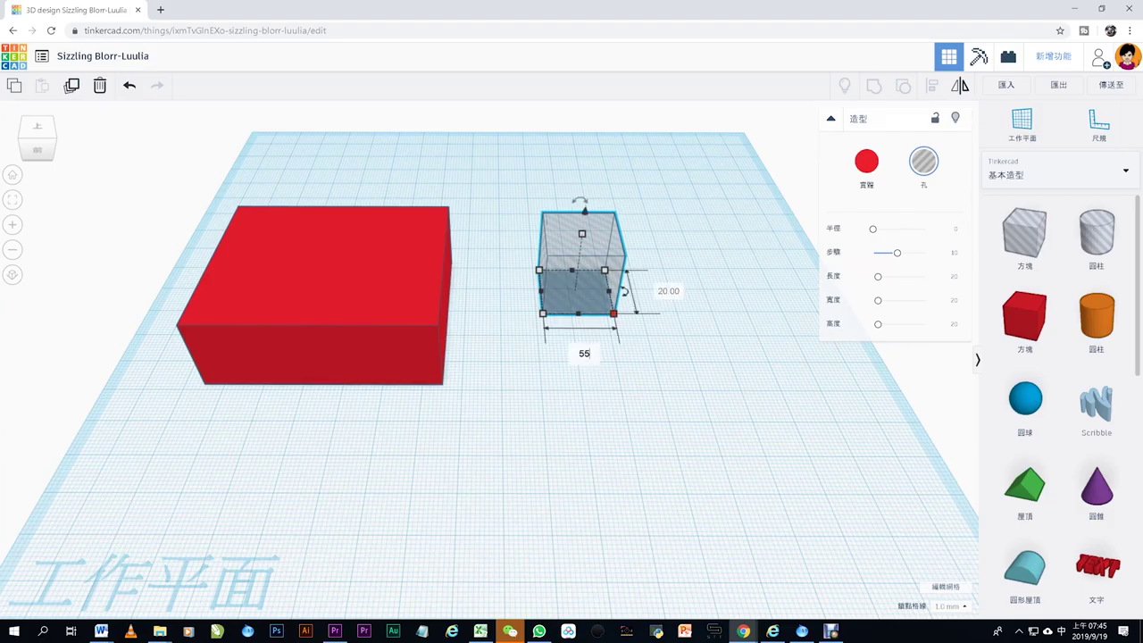
{"action": "key", "text": "Tab"}
{"action": "type", "text": "4"}
{"action": "key", "text": "Return"}
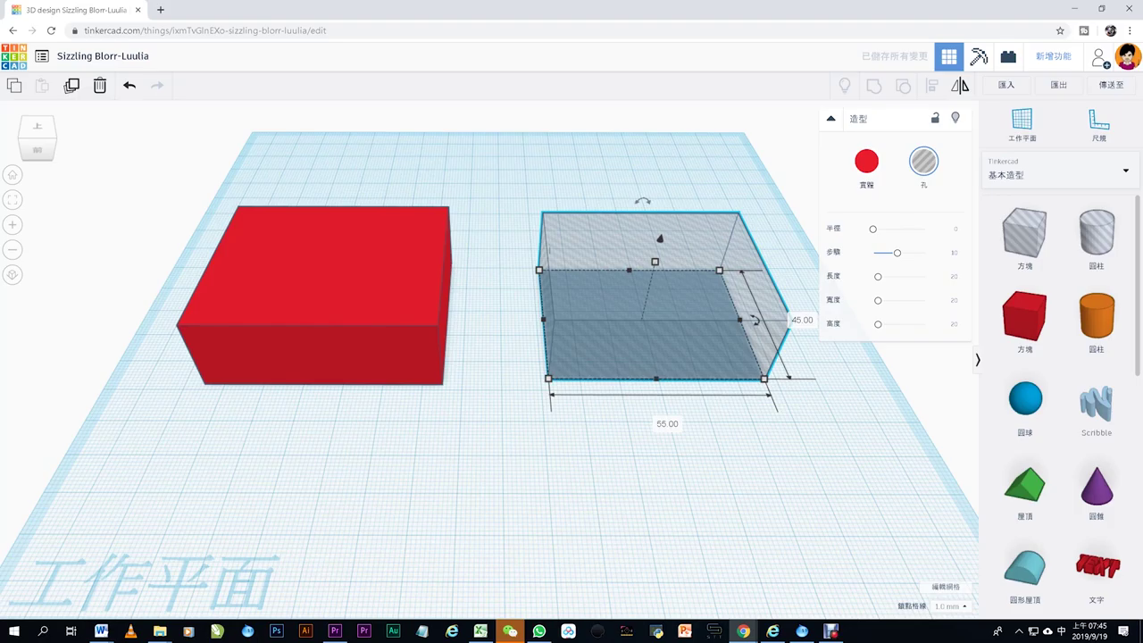
{"action": "right_click_drag", "start_coordinate": [517, 446], "coordinate": [501, 370]}
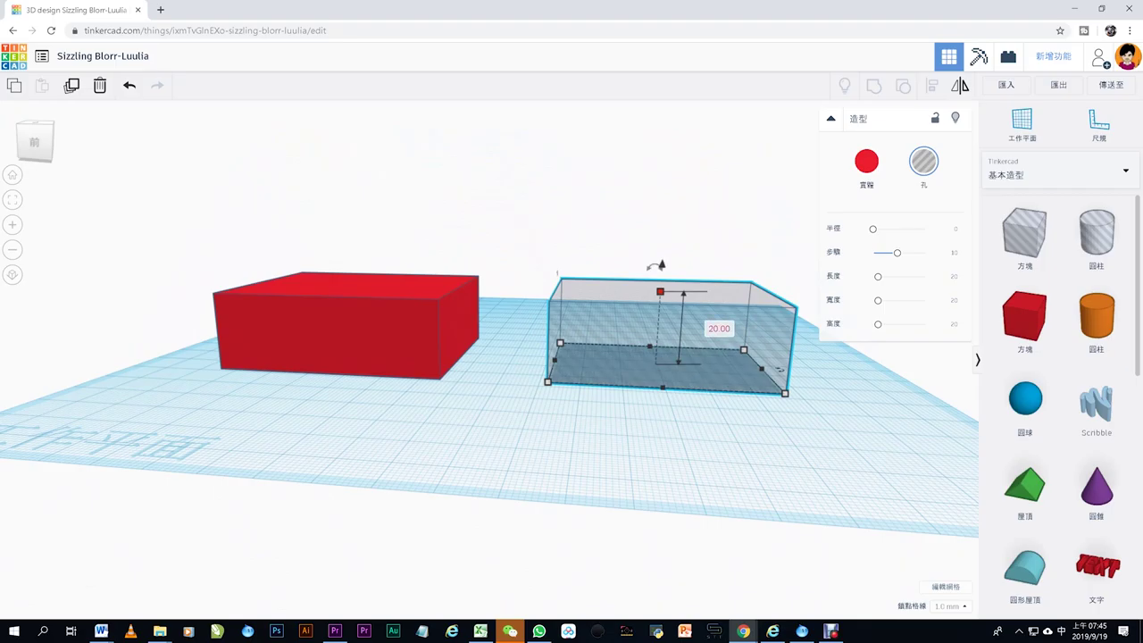
{"action": "left_click", "coordinate": [719, 328]}
{"action": "key", "text": "Return"}
- Position the hole box inside the red box with an even wall all round, raised to leave a floor beneath it
{"action": "right_click_drag", "start_coordinate": [625, 429], "coordinate": [665, 480]}
{"action": "left_click_drag", "start_coordinate": [643, 348], "coordinate": [309, 334]}
{"action": "right_click_drag", "start_coordinate": [309, 357], "coordinate": [366, 482]}
{"action": "left_click_drag", "start_coordinate": [303, 334], "coordinate": [316, 361]}
{"action": "right_click_drag", "start_coordinate": [316, 360], "coordinate": [330, 300]}
{"action": "middle_click_drag", "start_coordinate": [357, 375], "coordinate": [528, 347]}
{"action": "right_click_drag", "start_coordinate": [528, 347], "coordinate": [471, 206]}
{"action": "left_click_drag", "start_coordinate": [471, 273], "coordinate": [471, 264]}
{"action": "right_click_drag", "start_coordinate": [472, 265], "coordinate": [484, 438]}
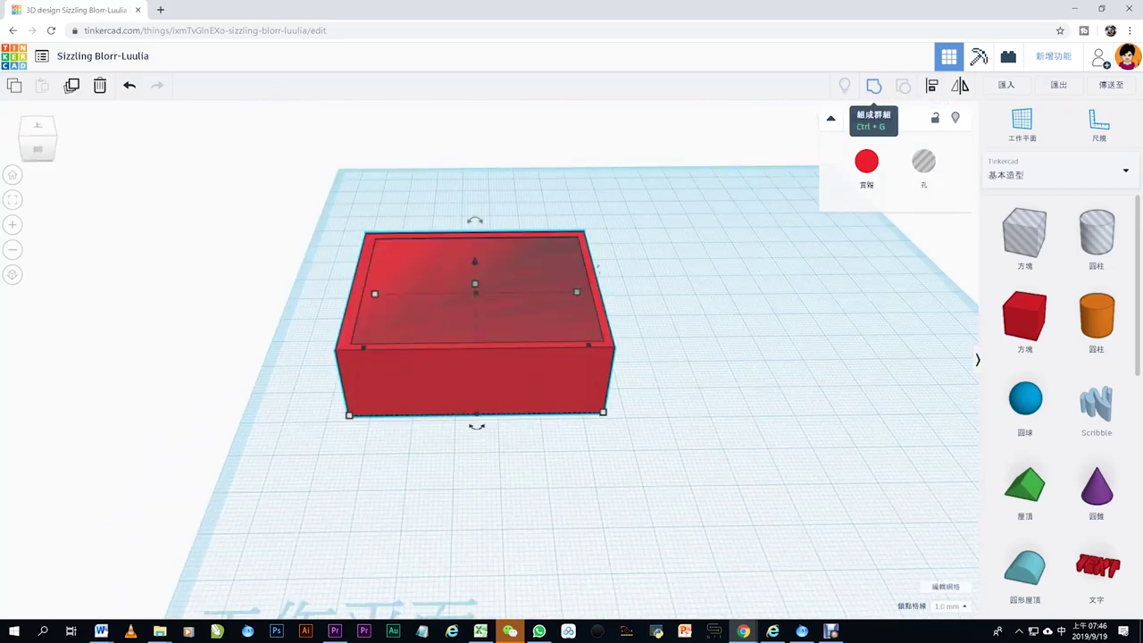
- Group the red box with the hole box to cut the cavity, and check the hollow box from another angle
{"action": "left_click", "coordinate": [873, 84]}
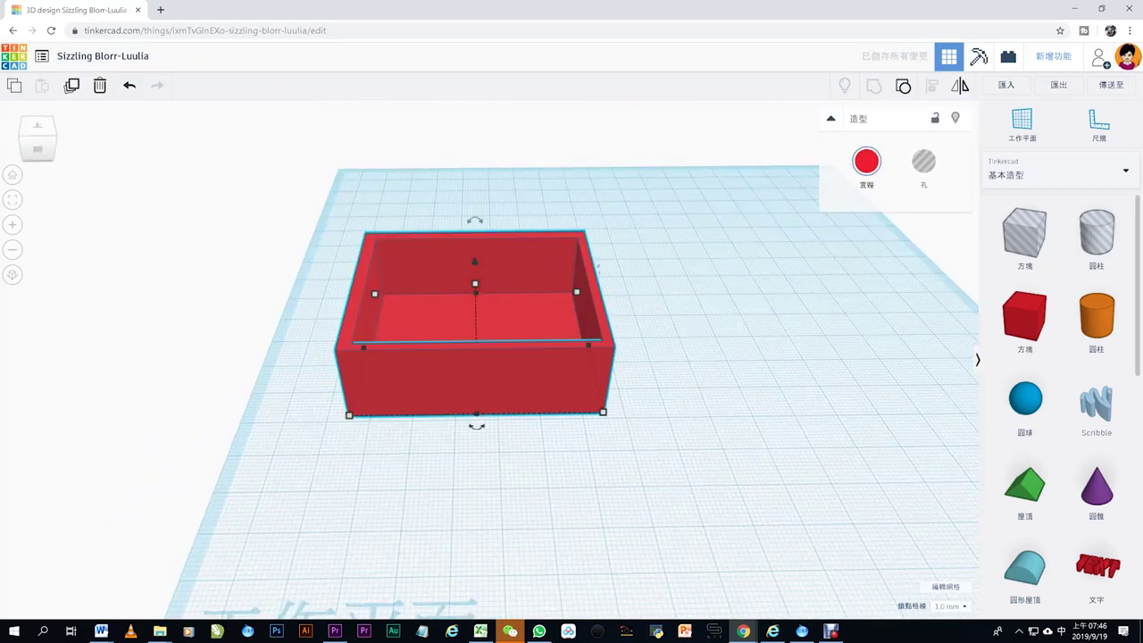
{"action": "right_click_drag", "start_coordinate": [598, 268], "coordinate": [832, 275]}
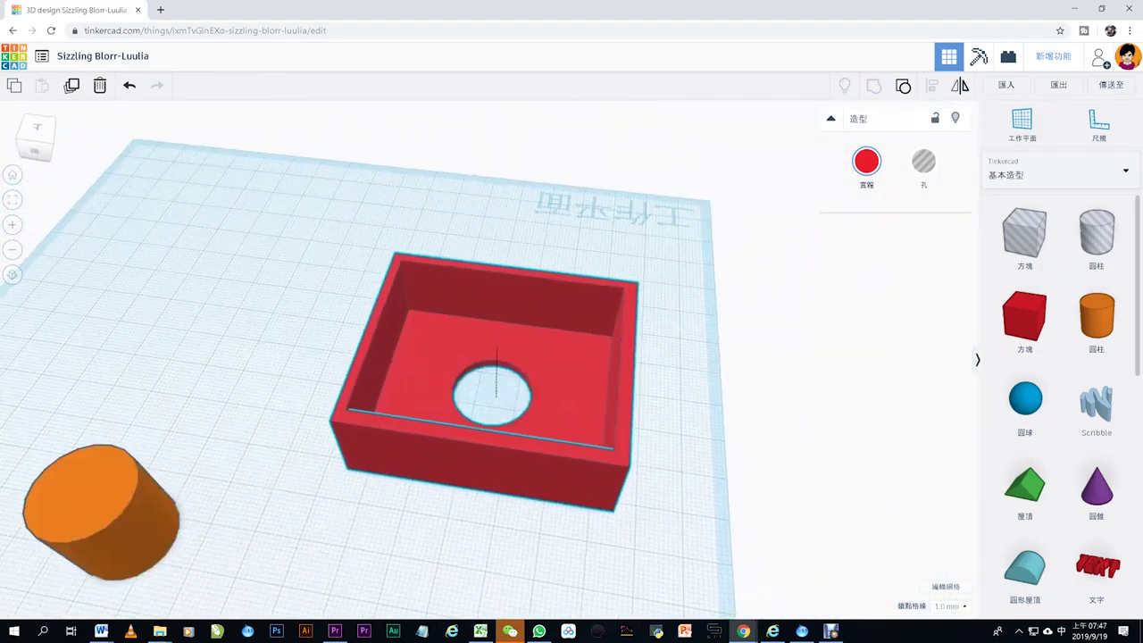
- Place a green roof shape on the workplane beside the hollow red box
{"action": "left_click_drag", "start_coordinate": [1025, 487], "coordinate": [254, 288]}
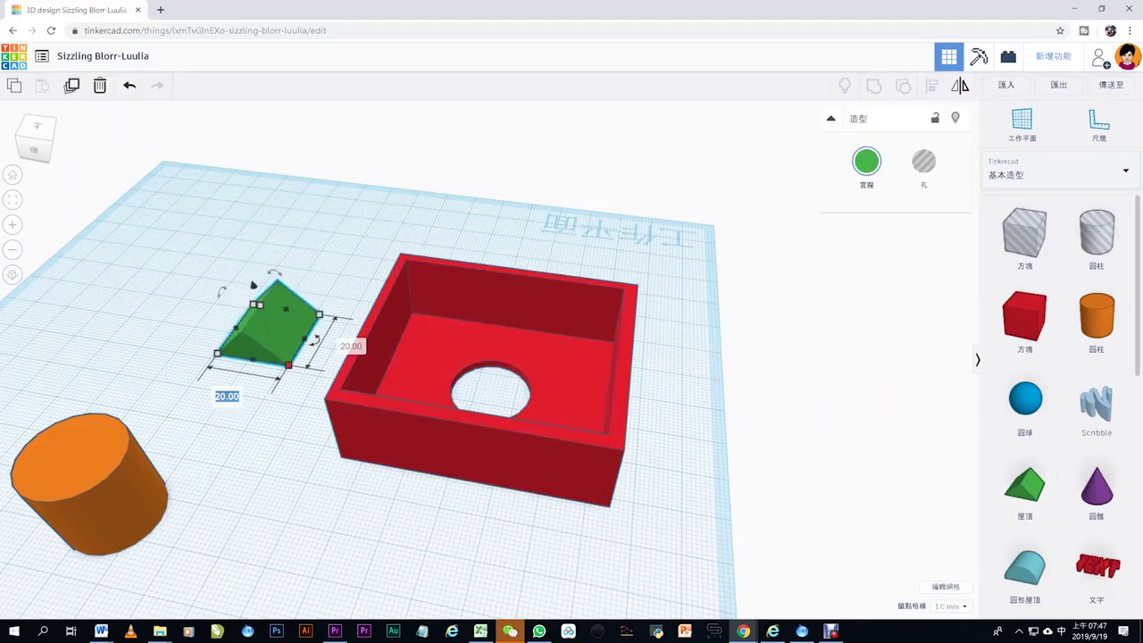
- Try setting the roof's width to 60 mm and moving it away from the box, and undo both changes
{"action": "type", "text": "60"}
{"action": "key", "text": "Return"}
{"action": "left_click_drag", "start_coordinate": [295, 326], "coordinate": [128, 297]}
{"action": "left_click", "coordinate": [129, 86]}
{"action": "left_click", "coordinate": [130, 85]}
- Resize the green roof's footprint to 65 by 55 mm
{"action": "left_click", "coordinate": [319, 314]}
{"action": "left_click", "coordinate": [351, 345]}
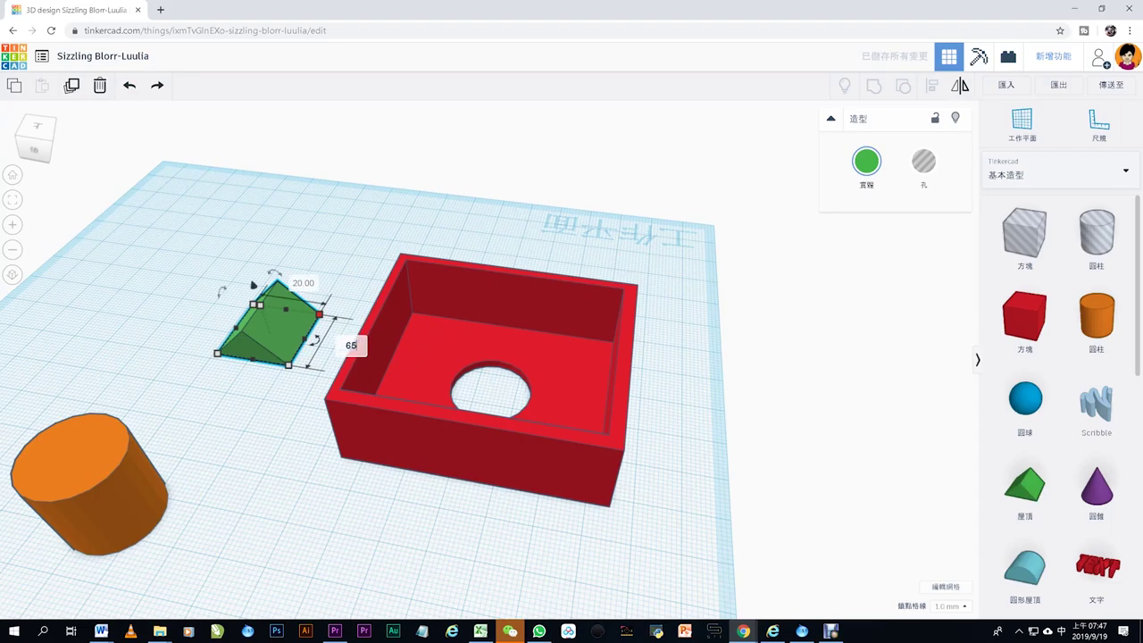
{"action": "key", "text": "Tab"}
{"action": "key", "text": "Return"}
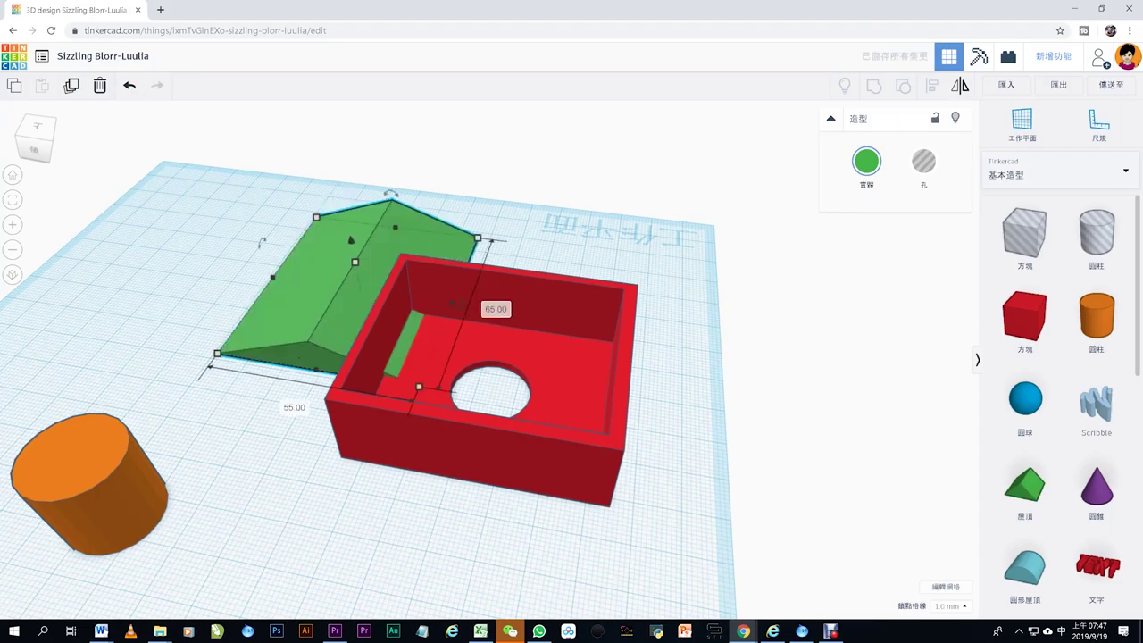
- Move the green roof over the hollow red box and raise it to sit on top of the walls
{"action": "left_click_drag", "start_coordinate": [295, 323], "coordinate": [177, 301]}
{"action": "left_click_drag", "start_coordinate": [345, 290], "coordinate": [147, 382]}
{"action": "right_click_drag", "start_coordinate": [147, 382], "coordinate": [165, 464]}
{"action": "left_click_drag", "start_coordinate": [179, 294], "coordinate": [503, 386]}
{"action": "right_click_drag", "start_coordinate": [502, 385], "coordinate": [510, 313]}
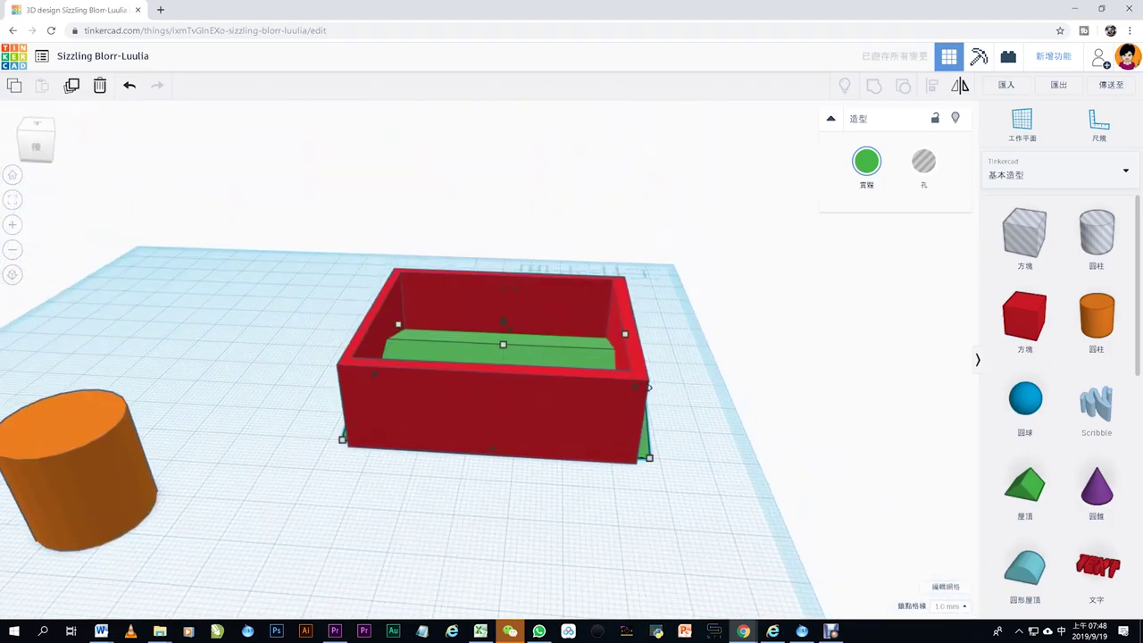
{"action": "left_click_drag", "start_coordinate": [502, 342], "coordinate": [503, 247]}
{"action": "right_click_drag", "start_coordinate": [554, 286], "coordinate": [428, 259]}
{"action": "left_click_drag", "start_coordinate": [473, 308], "coordinate": [457, 312]}
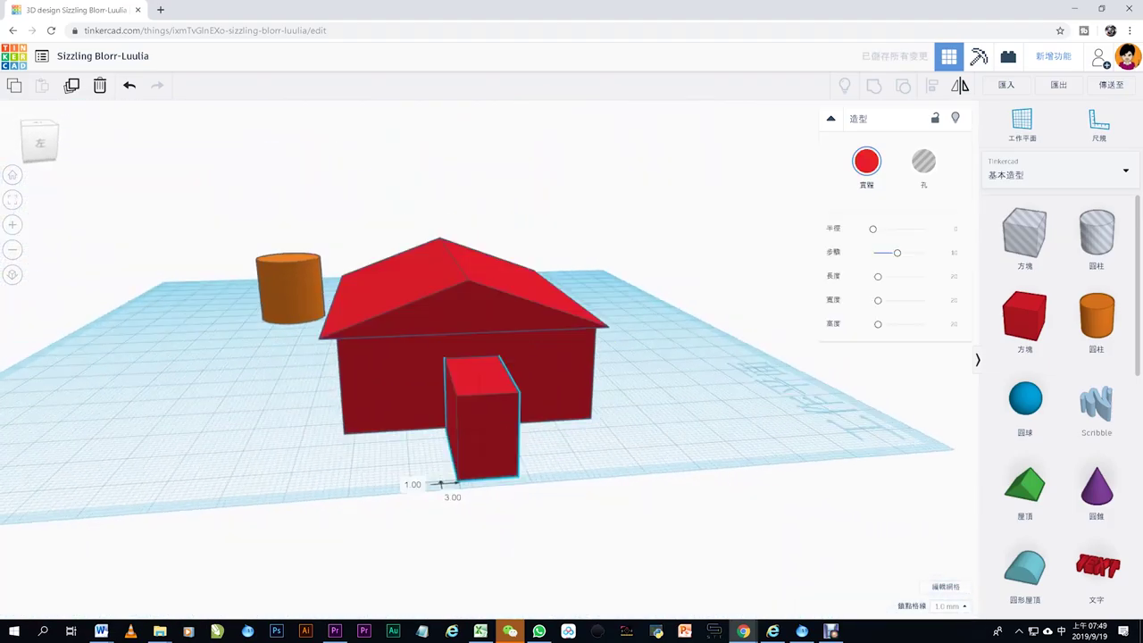
- Push the door-sized box 16 mm into the front wall, make it a hole, and group it with the house to cut the doorway
{"action": "left_click_drag", "start_coordinate": [438, 476], "coordinate": [435, 443]}
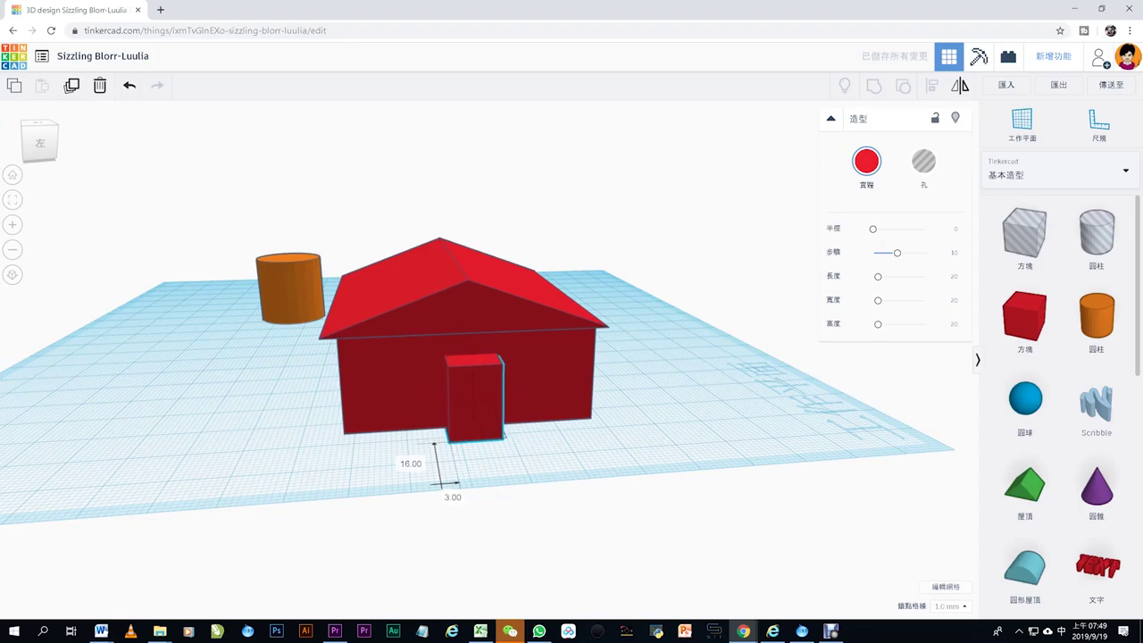
{"action": "left_click_drag", "start_coordinate": [479, 399], "coordinate": [475, 402]}
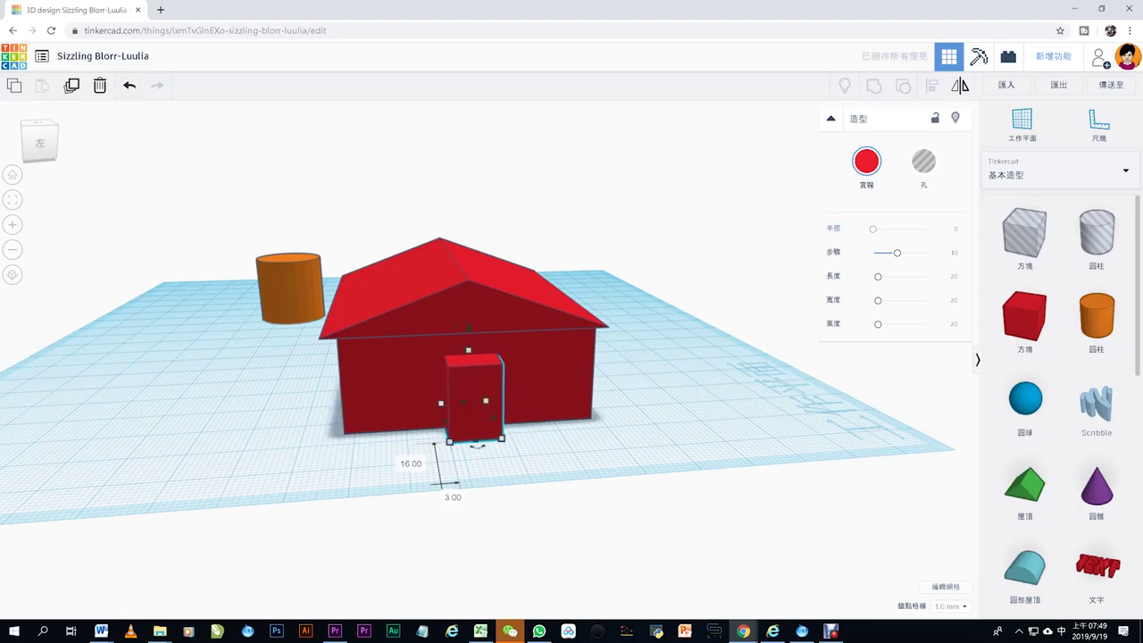
{"action": "left_click", "coordinate": [923, 161]}
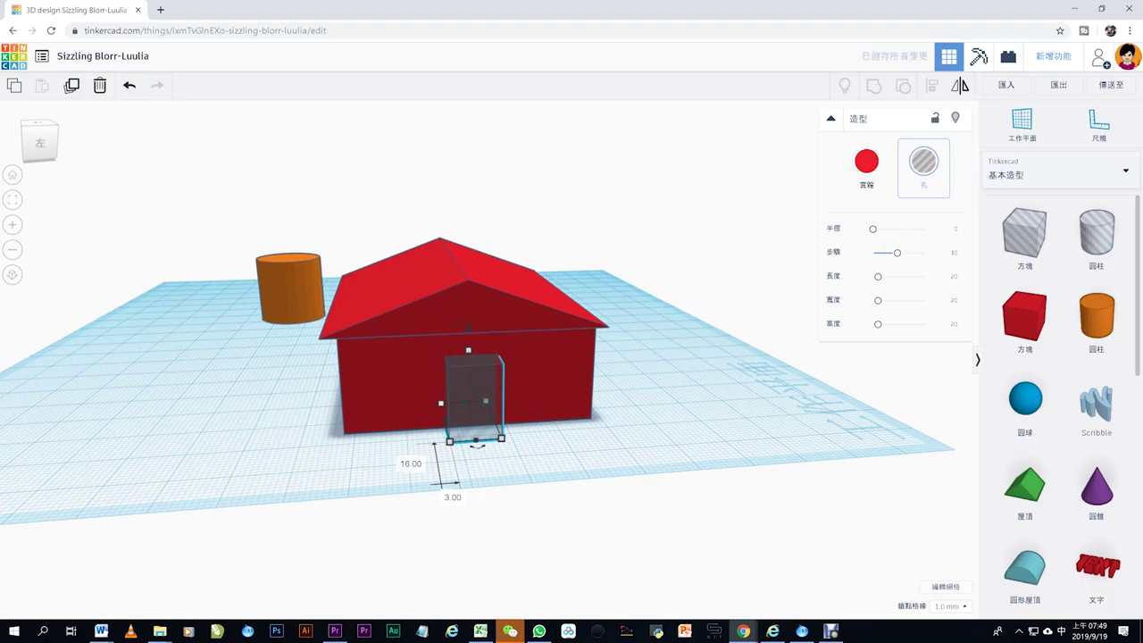
{"action": "left_click_drag", "start_coordinate": [704, 275], "coordinate": [384, 466]}
{"action": "key", "text": "ctrl+g"}
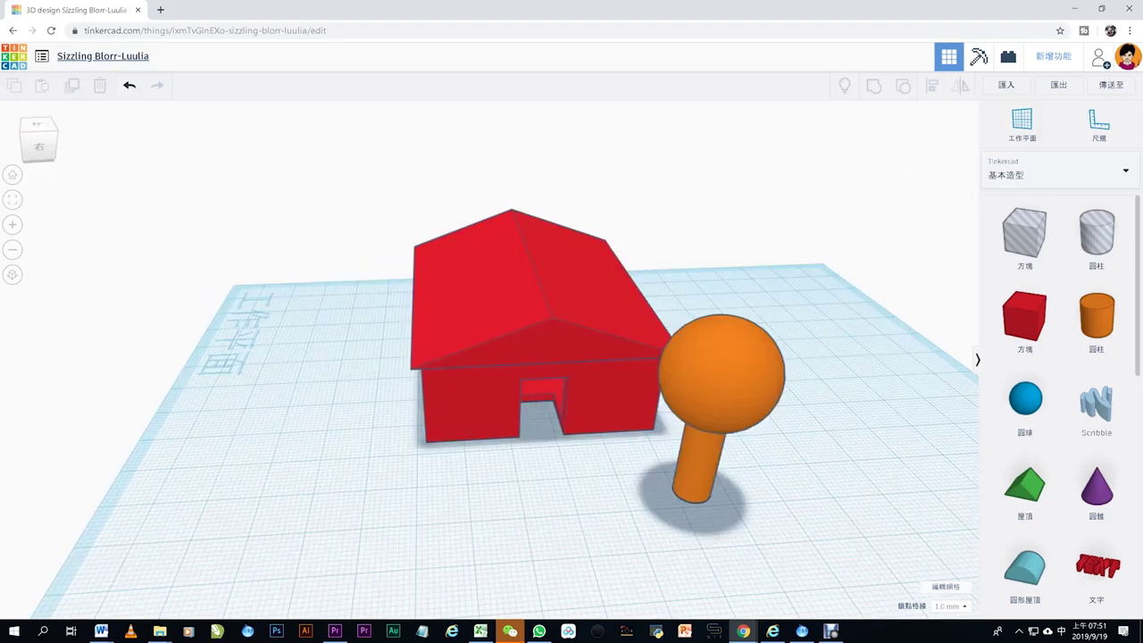
- Rename the design as House
{"action": "left_click", "coordinate": [102, 56]}
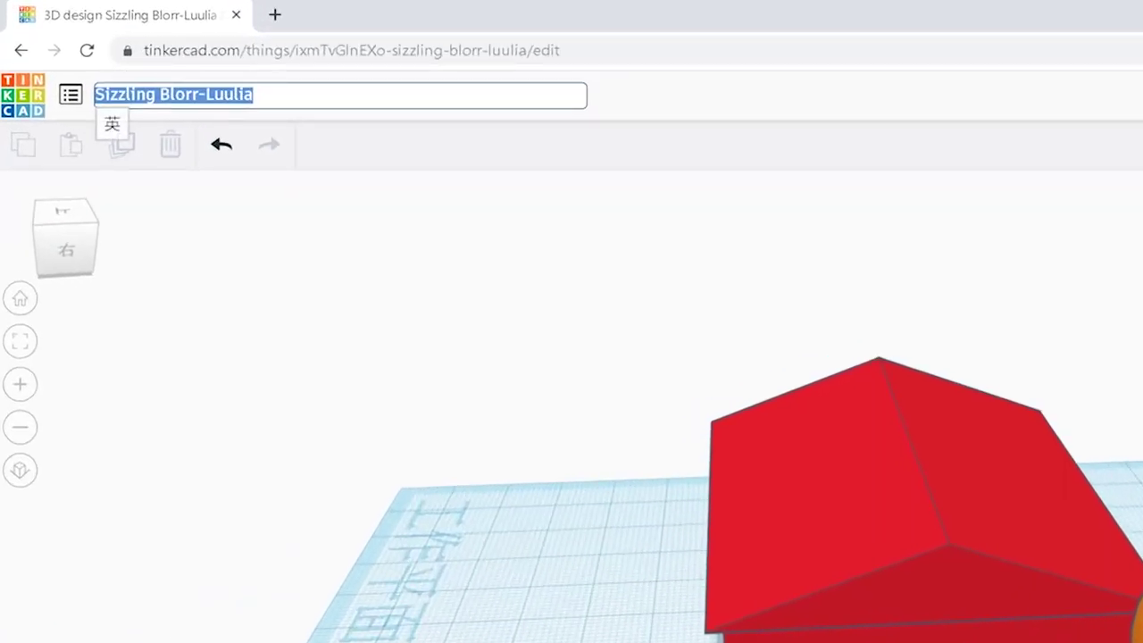
{"action": "key", "text": "BackSpace"}
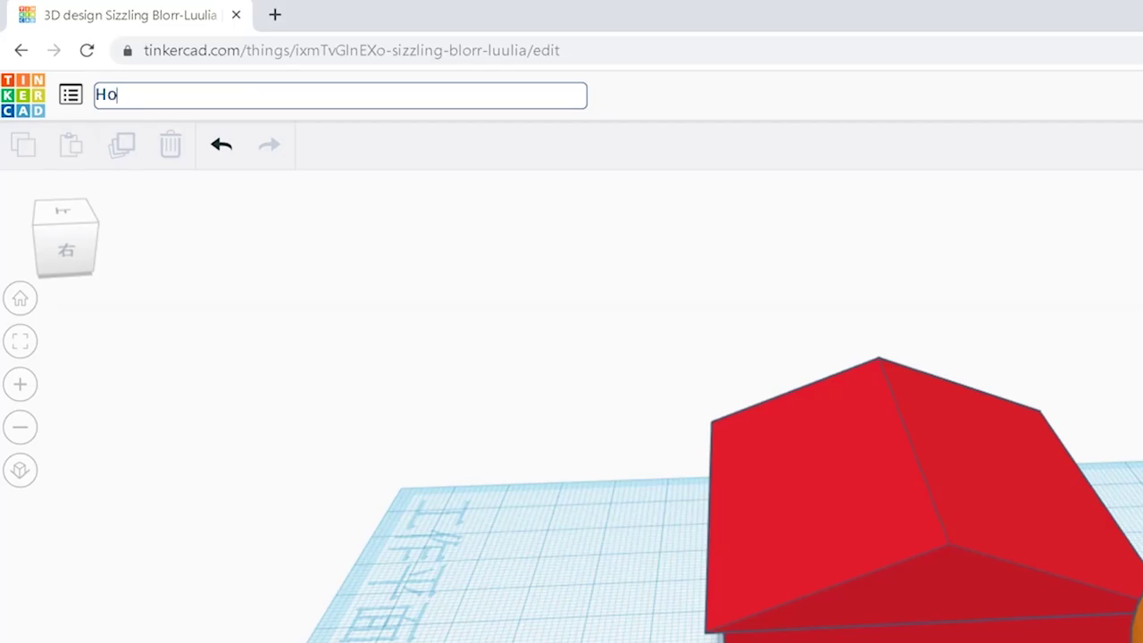
{"action": "type", "text": "e"}
{"action": "key", "text": "Return"}
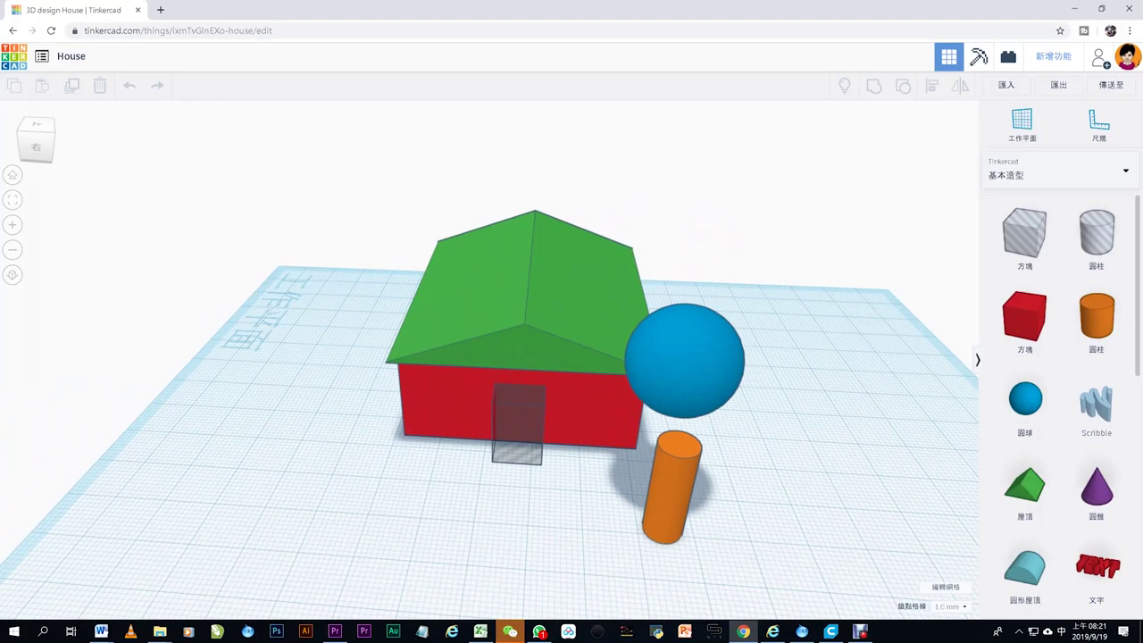
- Align the blue sphere and the orange cylinder on their centres in both horizontal directions to form the tree
{"action": "left_click", "coordinate": [684, 361]}
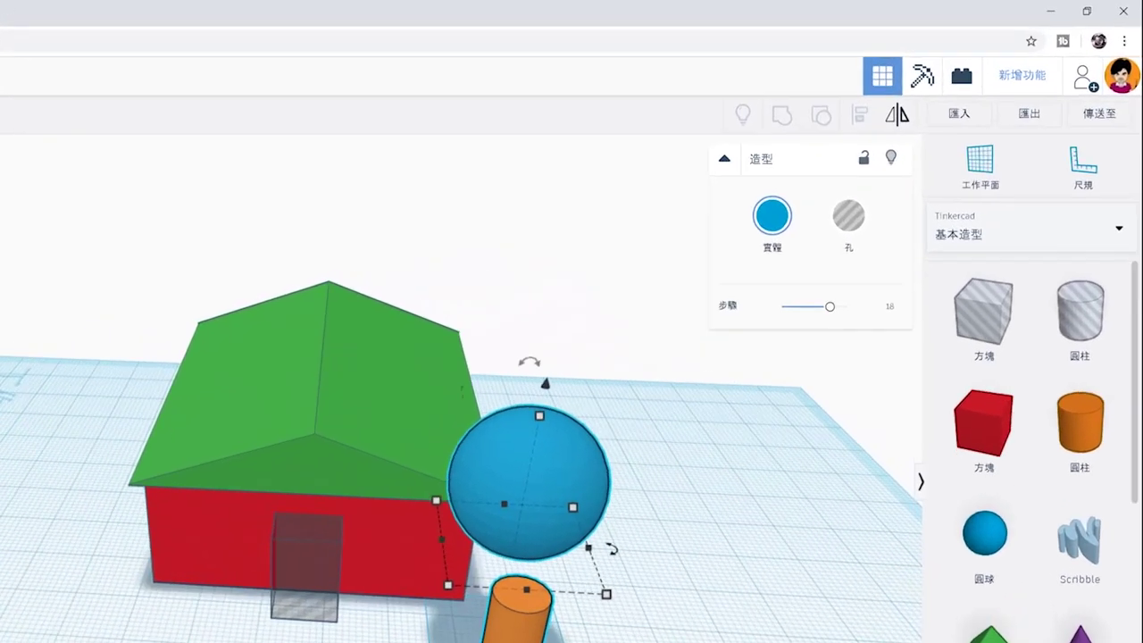
{"action": "left_click", "coordinate": [517, 625], "text": "shift"}
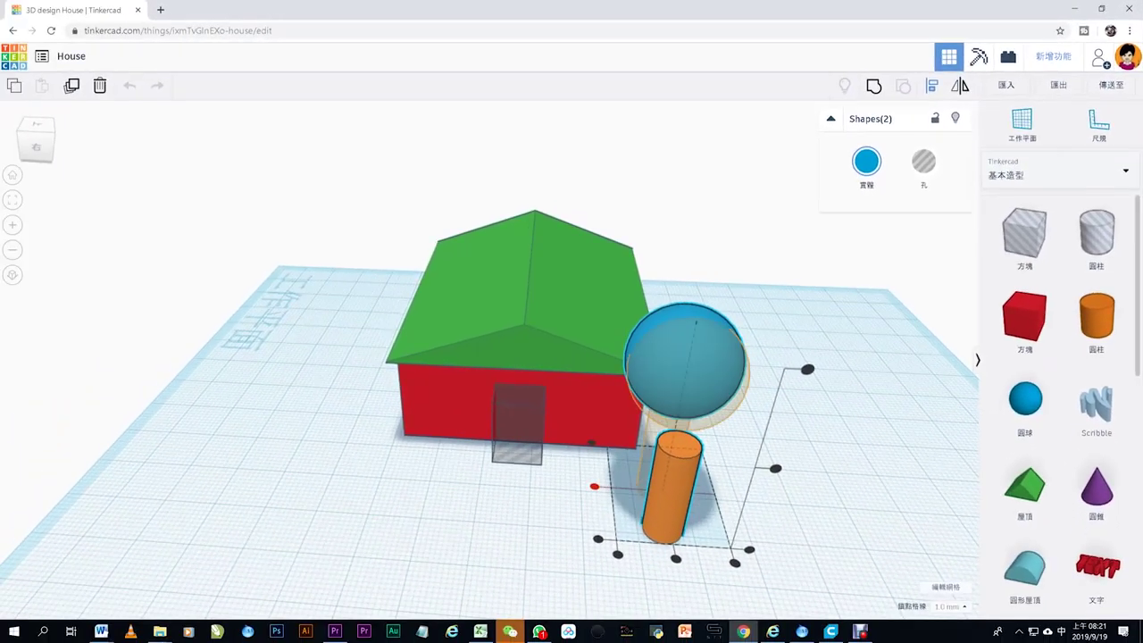
{"action": "left_click", "coordinate": [595, 485]}
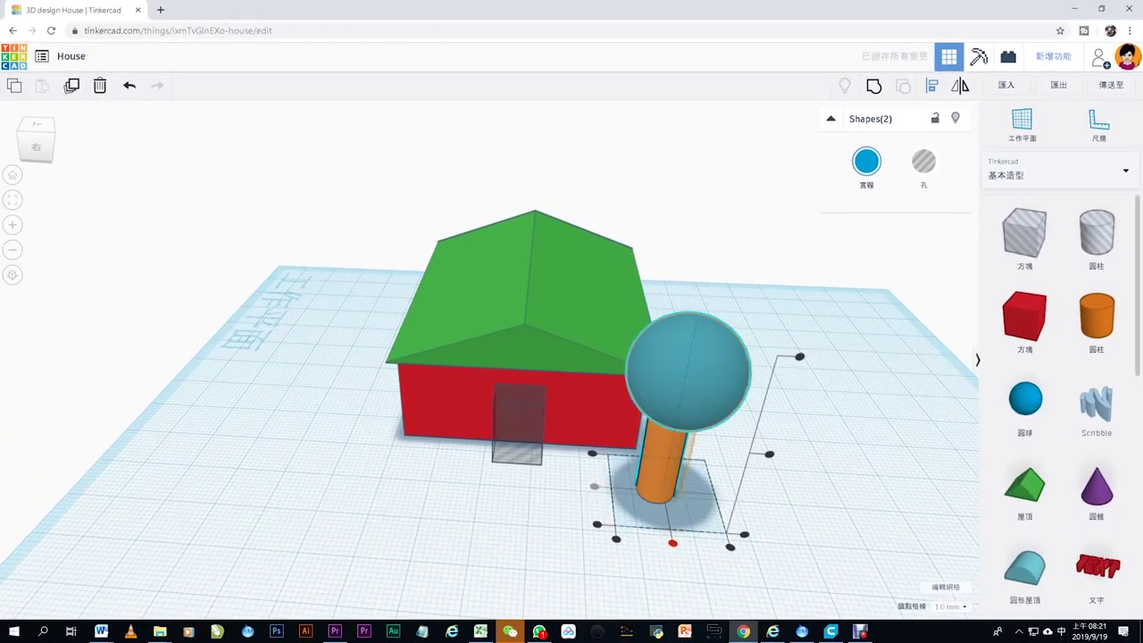
{"action": "left_click", "coordinate": [672, 541]}
{"action": "key", "text": "Escape"}
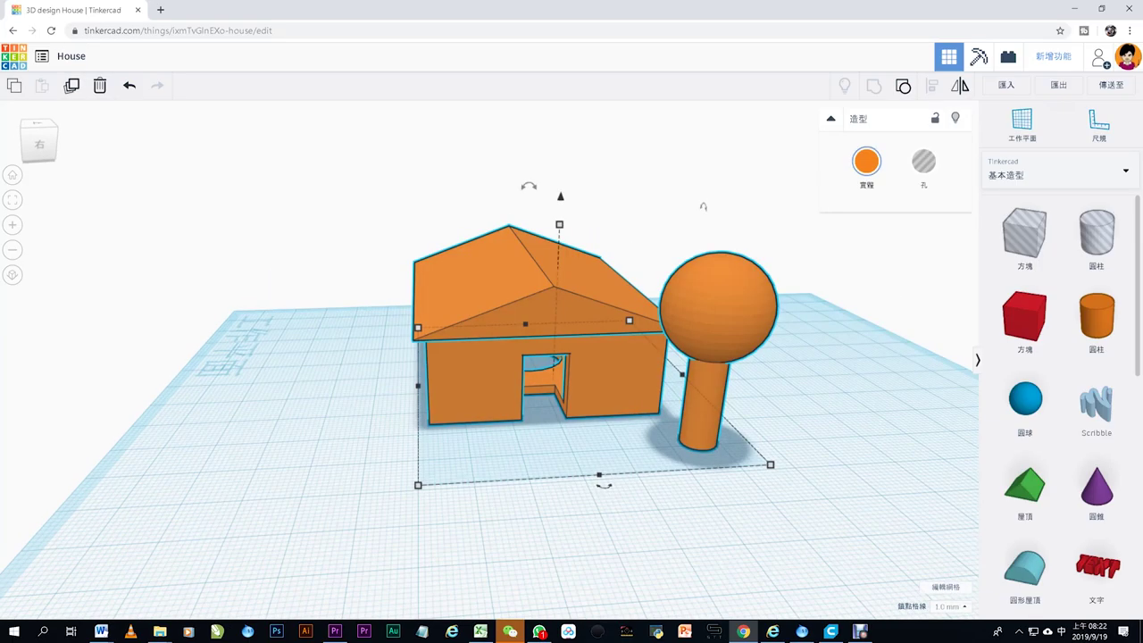
- Place a red box beside the house, flatten it into a thin plate, and stretch it into a base beneath the house and tree
{"action": "key", "text": "Escape"}
{"action": "left_click_drag", "start_coordinate": [1023, 317], "coordinate": [373, 410]}
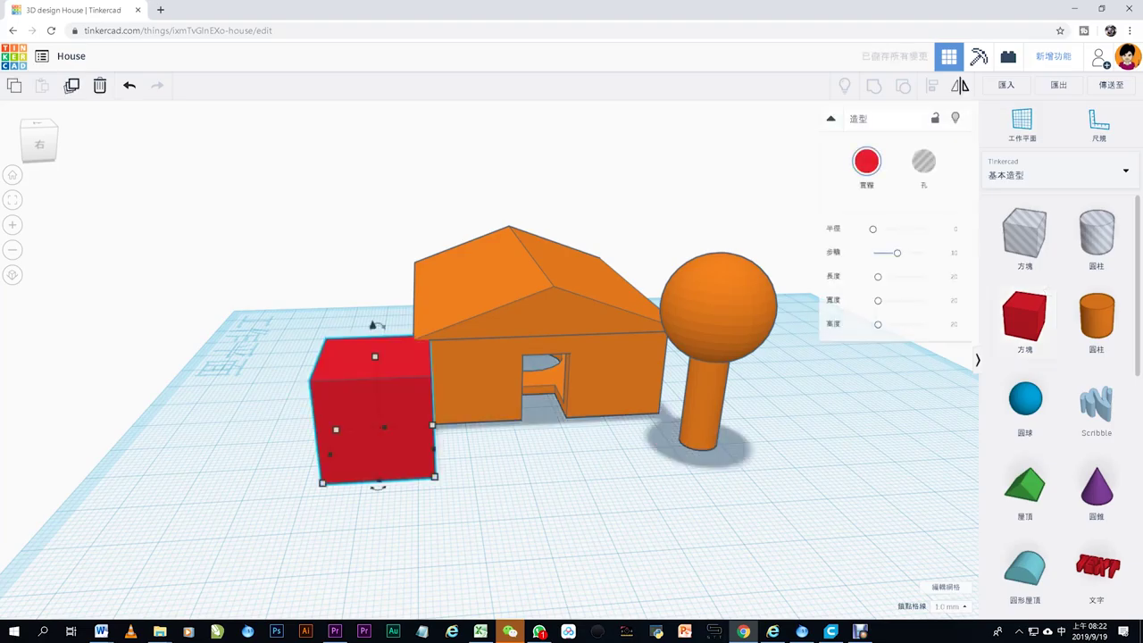
{"action": "left_click_drag", "start_coordinate": [374, 356], "coordinate": [381, 446]}
{"action": "left_click_drag", "start_coordinate": [435, 476], "coordinate": [770, 468]}
{"action": "right_click_drag", "start_coordinate": [643, 509], "coordinate": [843, 547]}
{"action": "left_click_drag", "start_coordinate": [535, 472], "coordinate": [255, 386]}
{"action": "right_click_drag", "start_coordinate": [571, 518], "coordinate": [366, 474]}
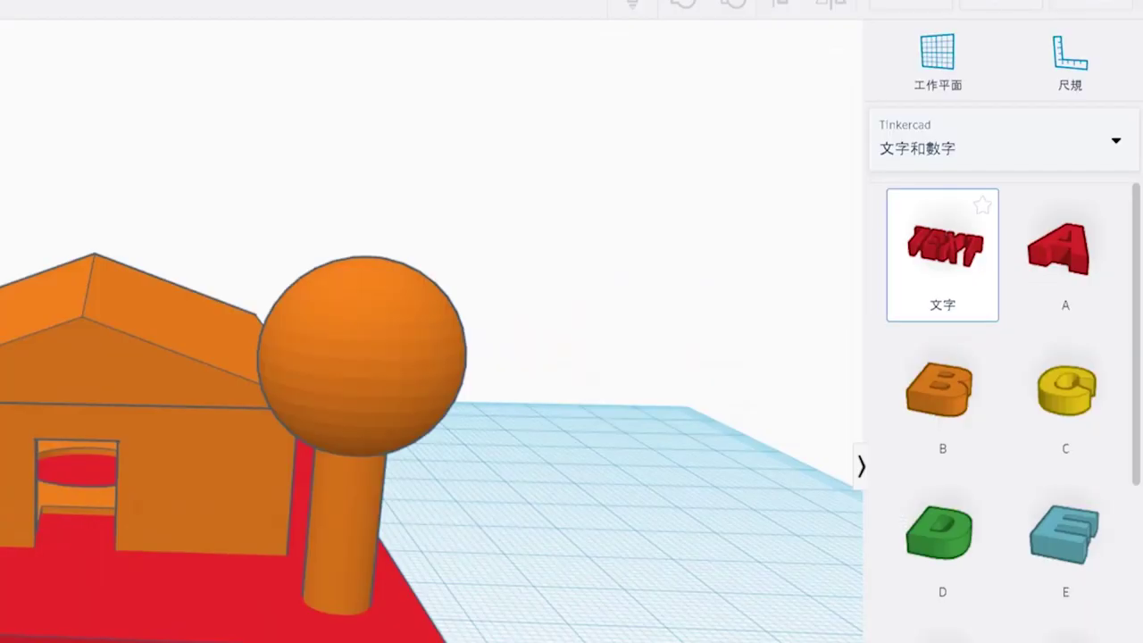
- Place a text shape near the base plate and set its text to the owner's first name followed by "House"
{"action": "left_click_drag", "start_coordinate": [943, 254], "coordinate": [27, 571]}
{"action": "right_click_drag", "start_coordinate": [268, 509], "coordinate": [482, 527]}
{"action": "left_click", "coordinate": [704, 239]}
{"action": "key", "text": "BackSpace"}
{"action": "key", "text": "BackSpace"}
{"action": "key", "text": "BackSpace"}
{"action": "key", "text": "BackSpace"}
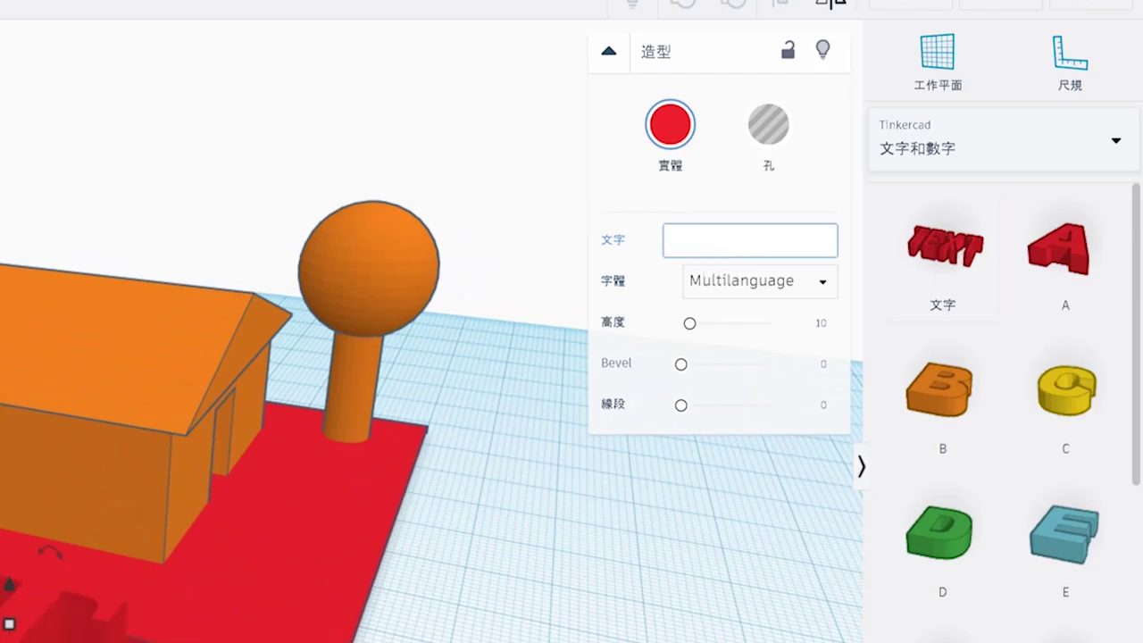
{"action": "type", "text": "VX"}
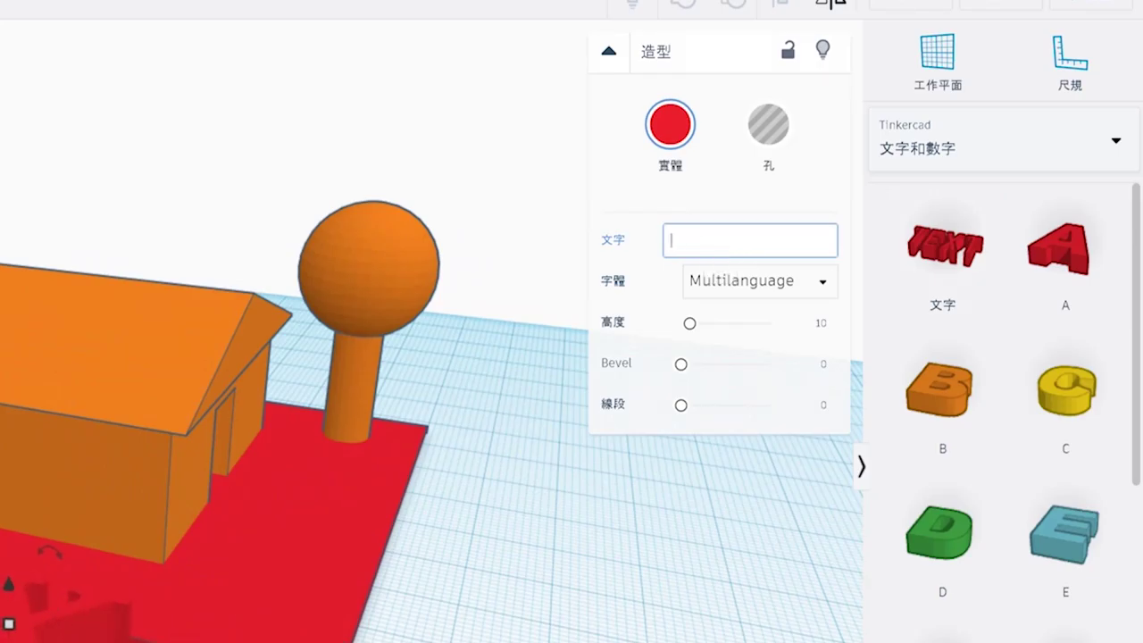
{"action": "type", "text": "Carlos Ho"}
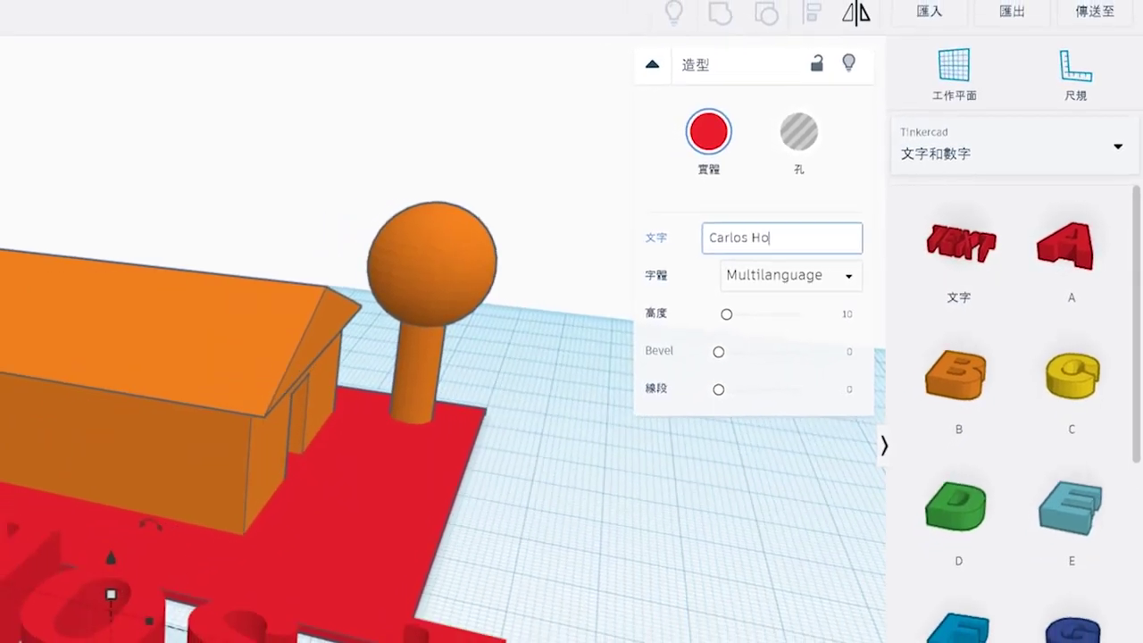
{"action": "type", "text": "use"}
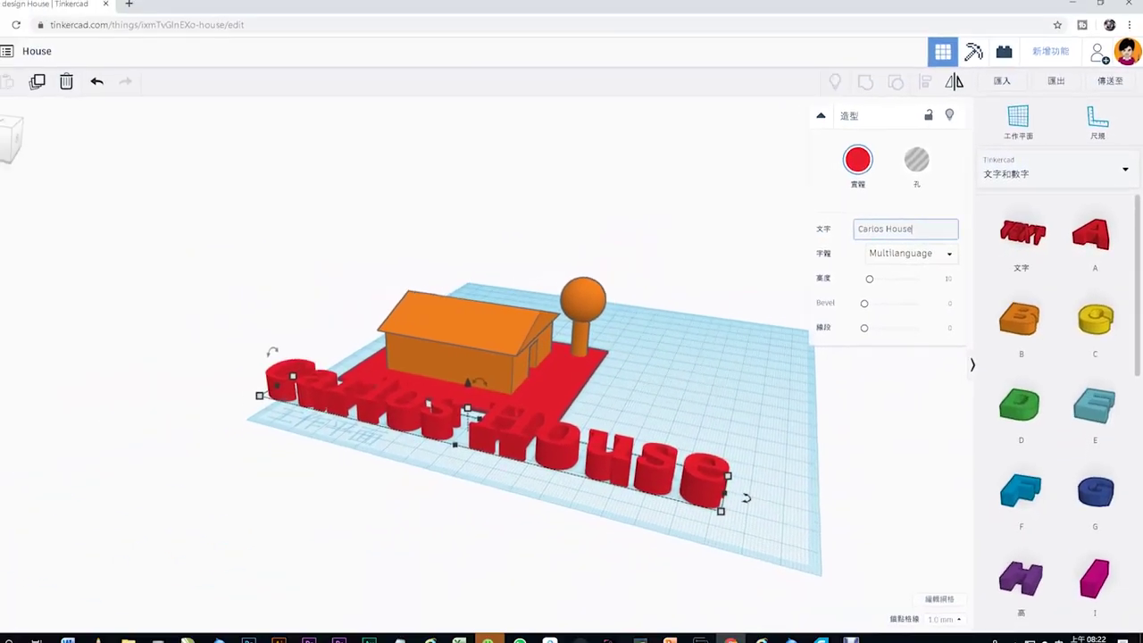
- Shrink the text shape and move it in front of the house, partly over the base plate
{"action": "left_click_drag", "start_coordinate": [720, 510], "coordinate": [442, 409]}
{"action": "left_click", "coordinate": [486, 469]}
{"action": "left_click_drag", "start_coordinate": [380, 382], "coordinate": [548, 425]}
{"action": "right_click_drag", "start_coordinate": [714, 477], "coordinate": [545, 511]}
{"action": "left_click_drag", "start_coordinate": [402, 453], "coordinate": [490, 482]}
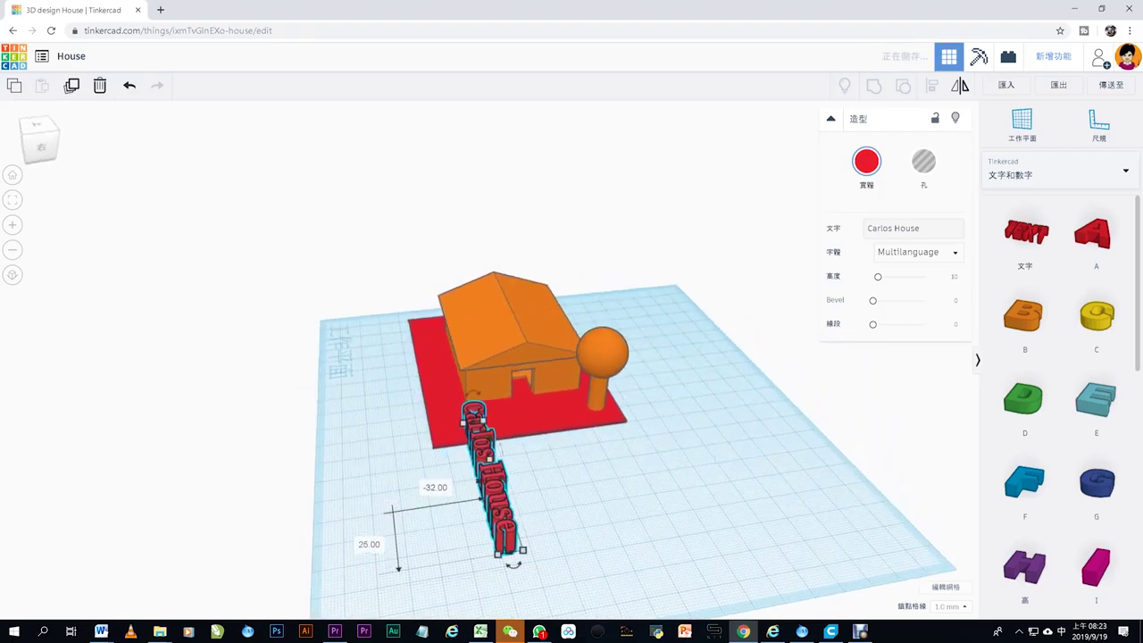
- Turn the text parallel to the base plate's front edge and stand it upright with a 90° rotation
{"action": "mouse_move", "coordinate": [514, 564]}
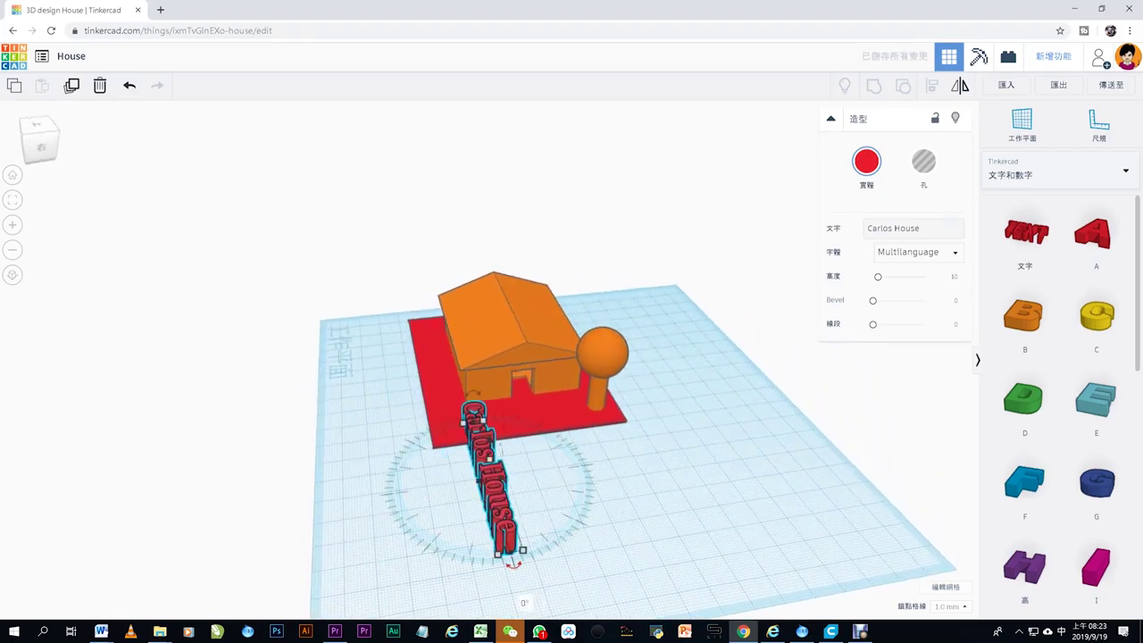
{"action": "key", "text": "Return"}
{"action": "right_click_drag", "start_coordinate": [625, 518], "coordinate": [452, 502]}
{"action": "scroll", "coordinate": [474, 401], "scroll_direction": "up", "scroll_amount": 2}
{"action": "scroll", "coordinate": [456, 429], "scroll_direction": "up", "scroll_amount": 1}
{"action": "left_click", "coordinate": [230, 357]}
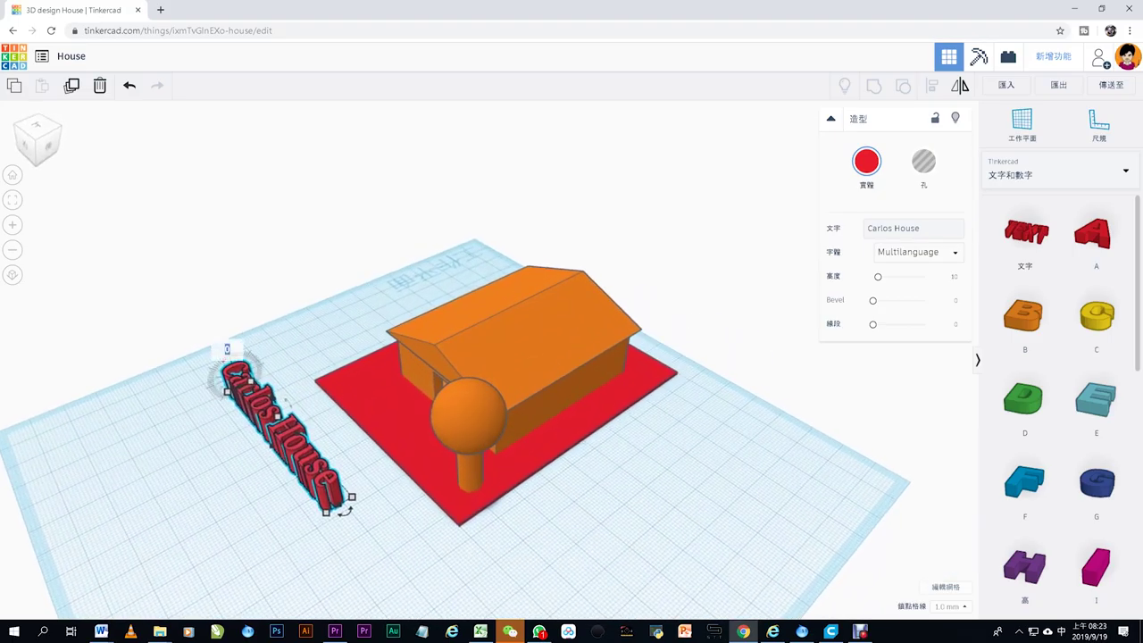
{"action": "type", "text": "90"}
{"action": "key", "text": "Return"}
{"action": "right_click_drag", "start_coordinate": [446, 535], "coordinate": [428, 464]}
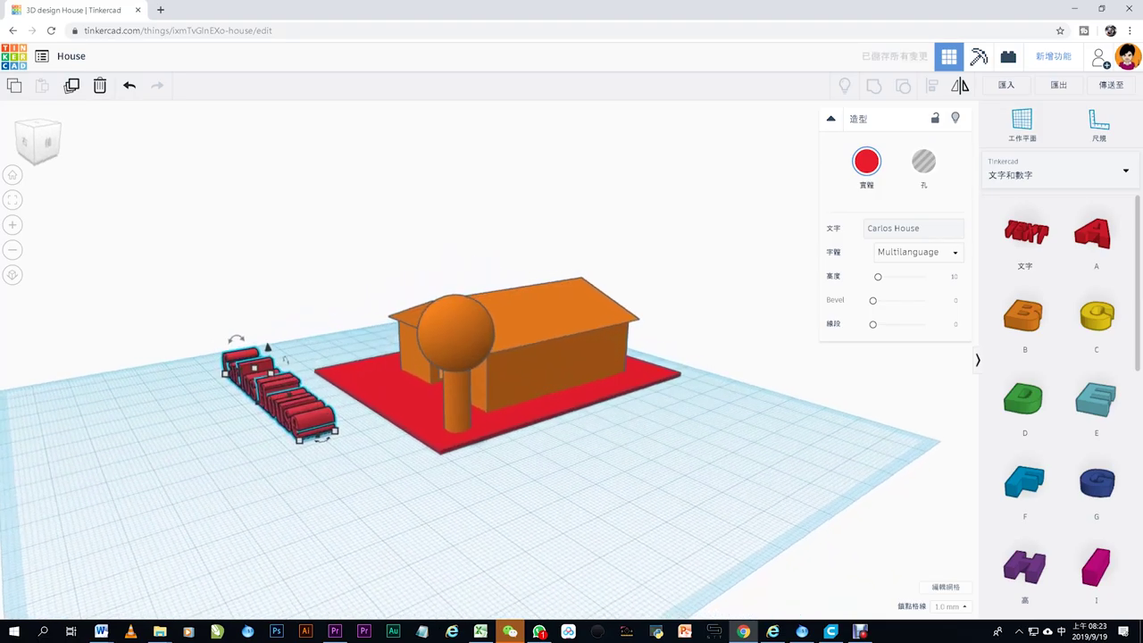
- Adjust the standing text's size and position it along the base plate's front edge, before the doorway
{"action": "left_click_drag", "start_coordinate": [335, 431], "coordinate": [307, 438]}
{"action": "right_click_drag", "start_coordinate": [384, 473], "coordinate": [508, 527]}
{"action": "left_click_drag", "start_coordinate": [402, 527], "coordinate": [414, 509]}
{"action": "left_click_drag", "start_coordinate": [414, 510], "coordinate": [452, 457]}
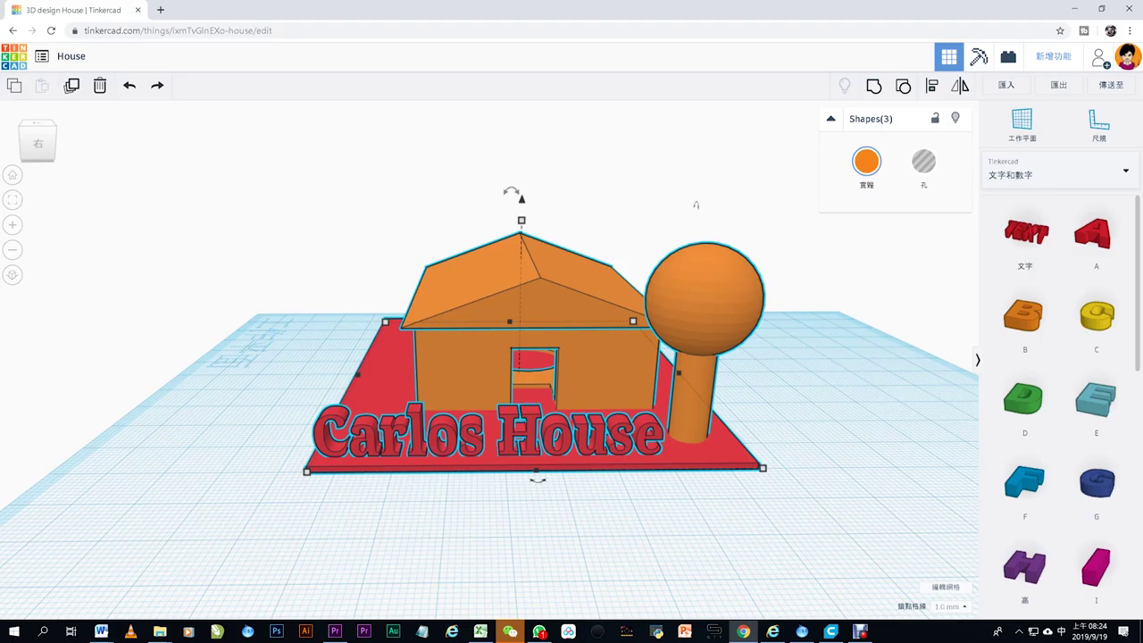
- Group the house with tree, base plate and text into one object, and export the design as an STL file
{"action": "key", "text": "ctrl+g"}
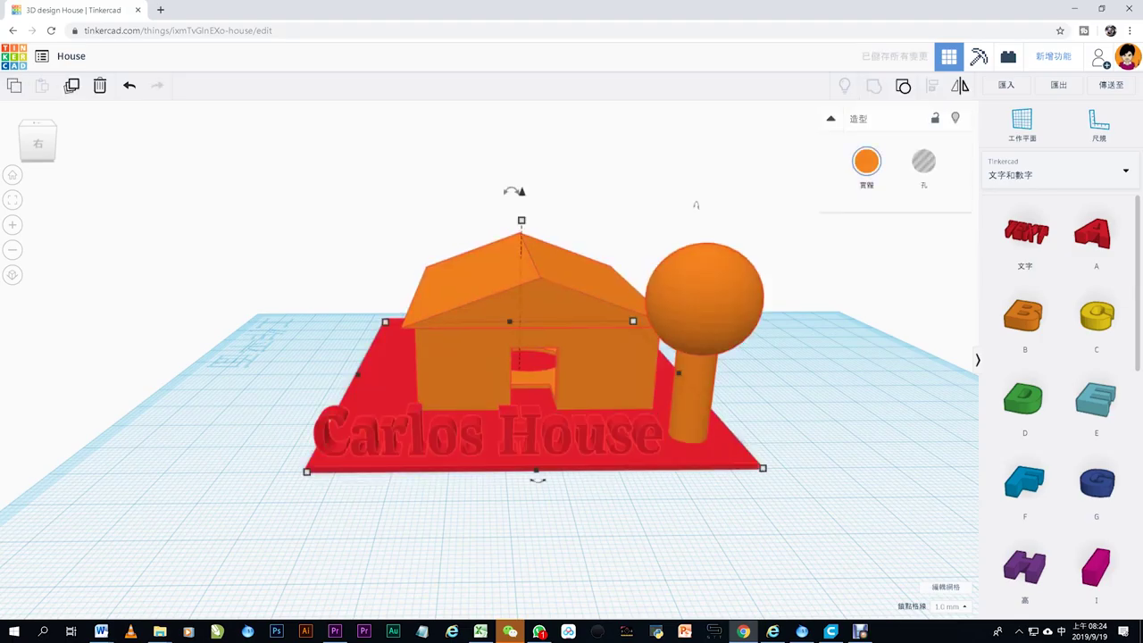
{"action": "right_click_drag", "start_coordinate": [589, 375], "coordinate": [625, 386]}
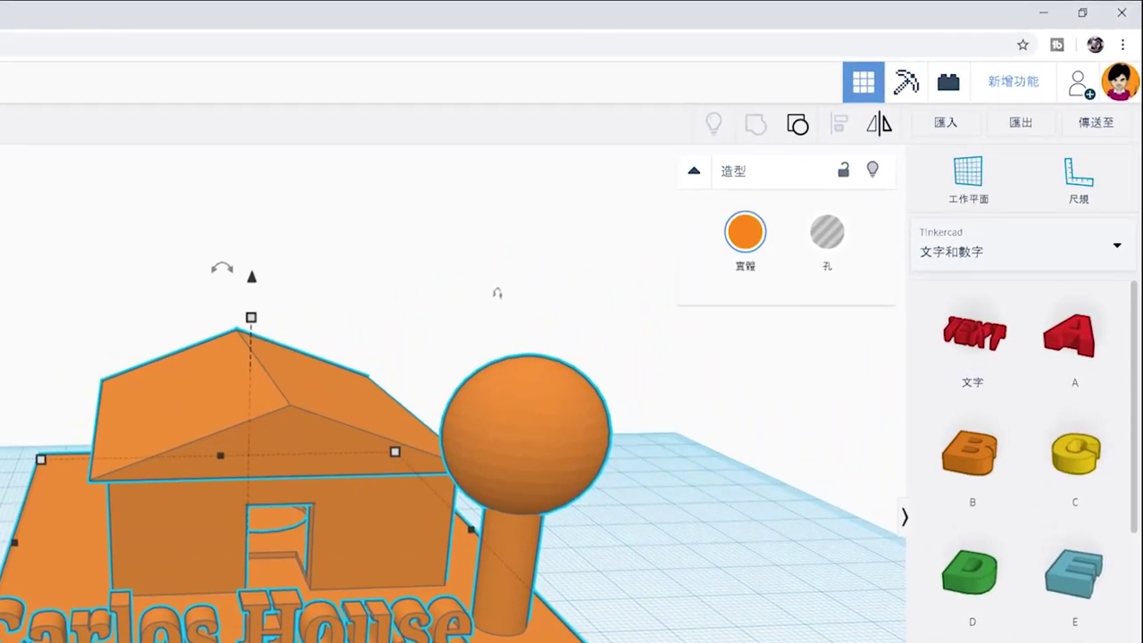
{"action": "left_click", "coordinate": [1020, 122]}
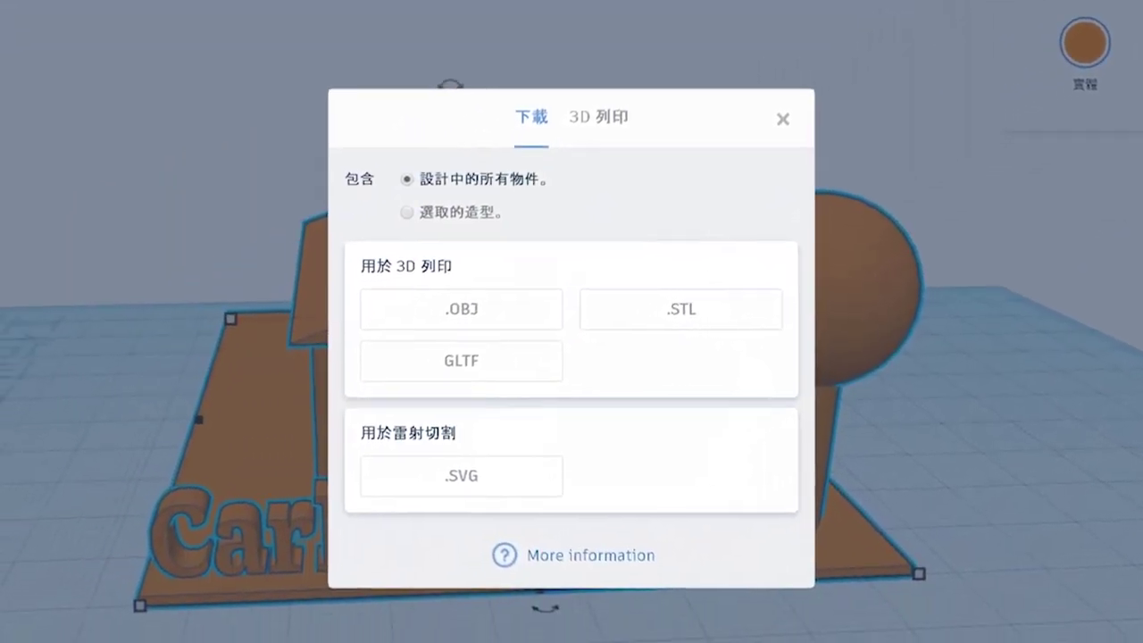
{"action": "left_click", "coordinate": [284, 278]}
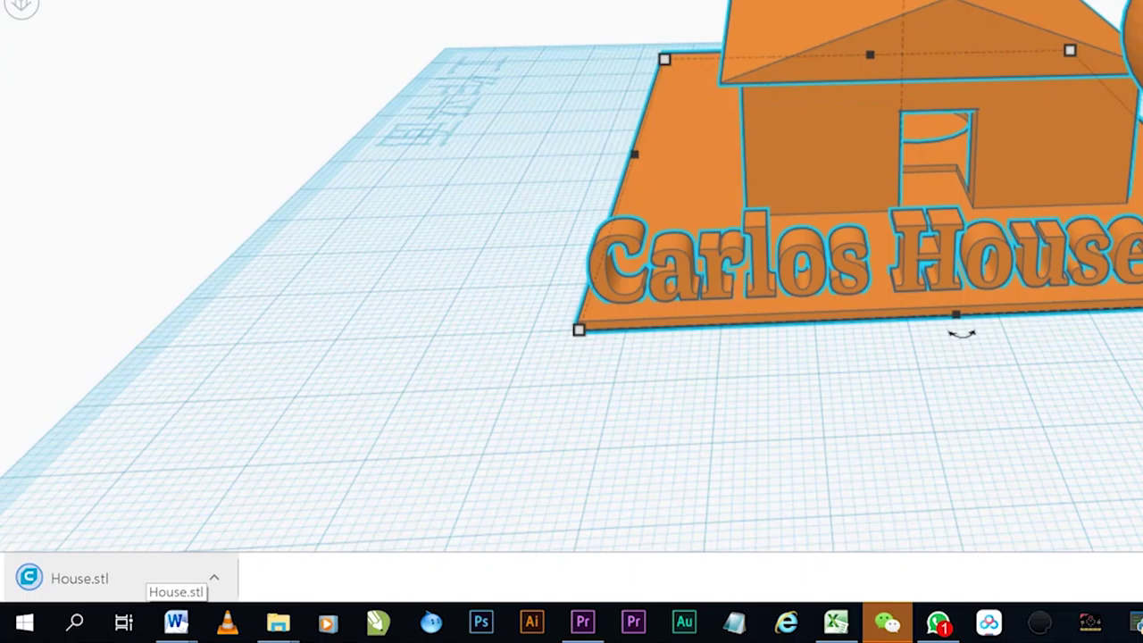
- Open the downloaded House.stl in Ultimaker Cura and examine the model on the build plate from the front and side
{"action": "left_click", "coordinate": [134, 576]}
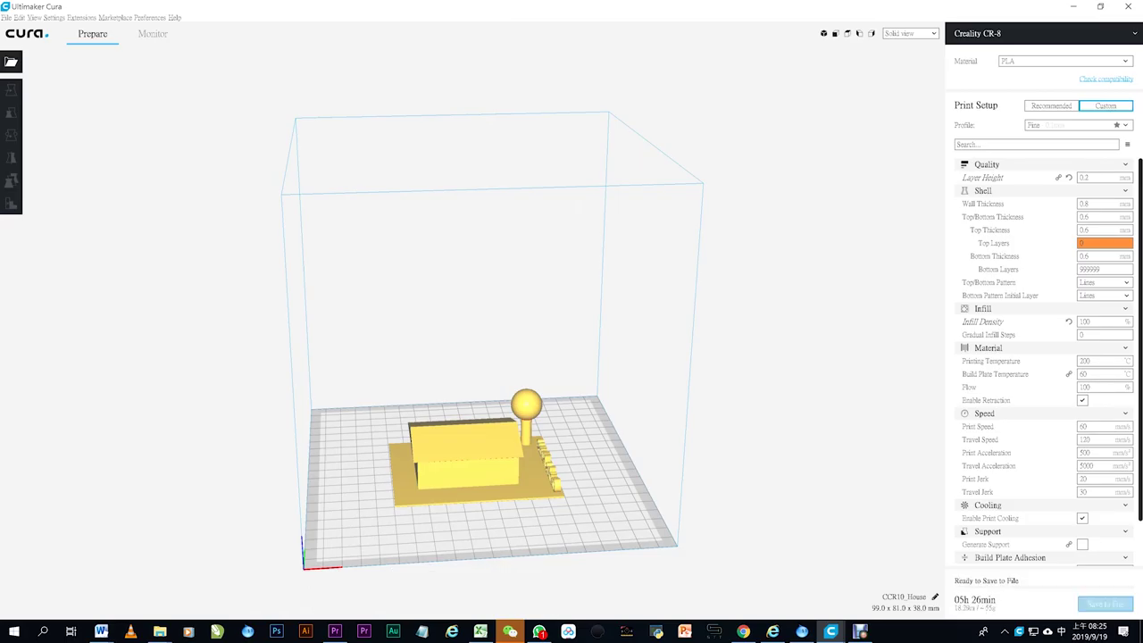
{"action": "right_click_drag", "start_coordinate": [624, 357], "coordinate": [393, 330]}
{"action": "scroll", "coordinate": [473, 330], "scroll_direction": "up", "scroll_amount": 2}
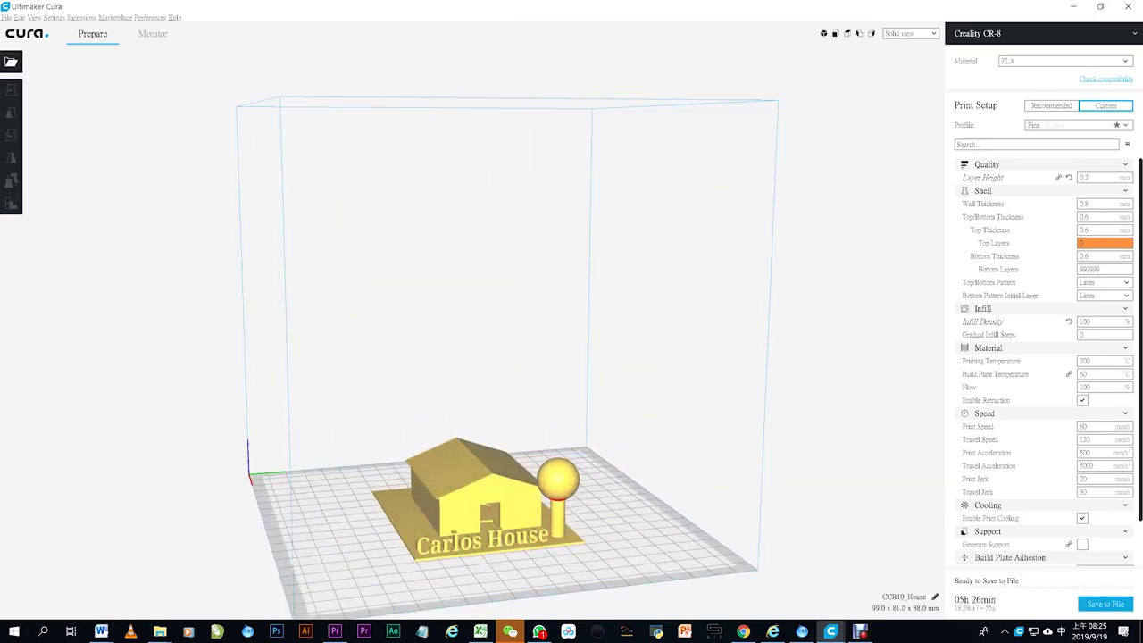
{"action": "right_click_drag", "start_coordinate": [535, 357], "coordinate": [402, 357]}
{"action": "middle_click_drag", "start_coordinate": [473, 500], "coordinate": [477, 373]}
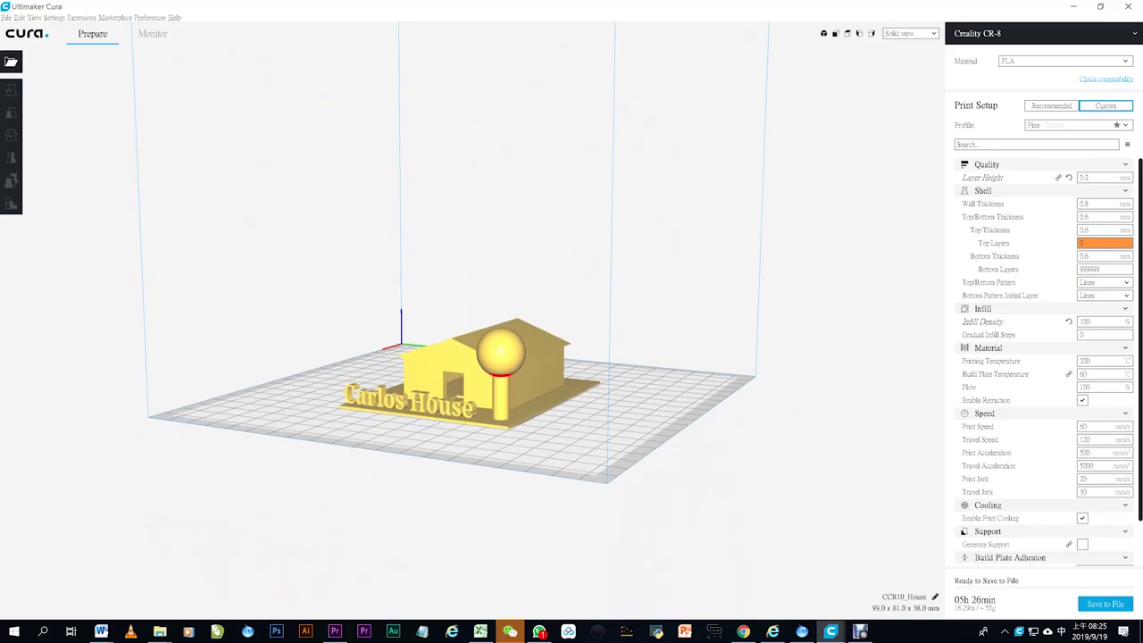
{"action": "scroll", "coordinate": [477, 373], "scroll_direction": "up", "scroll_amount": 4}
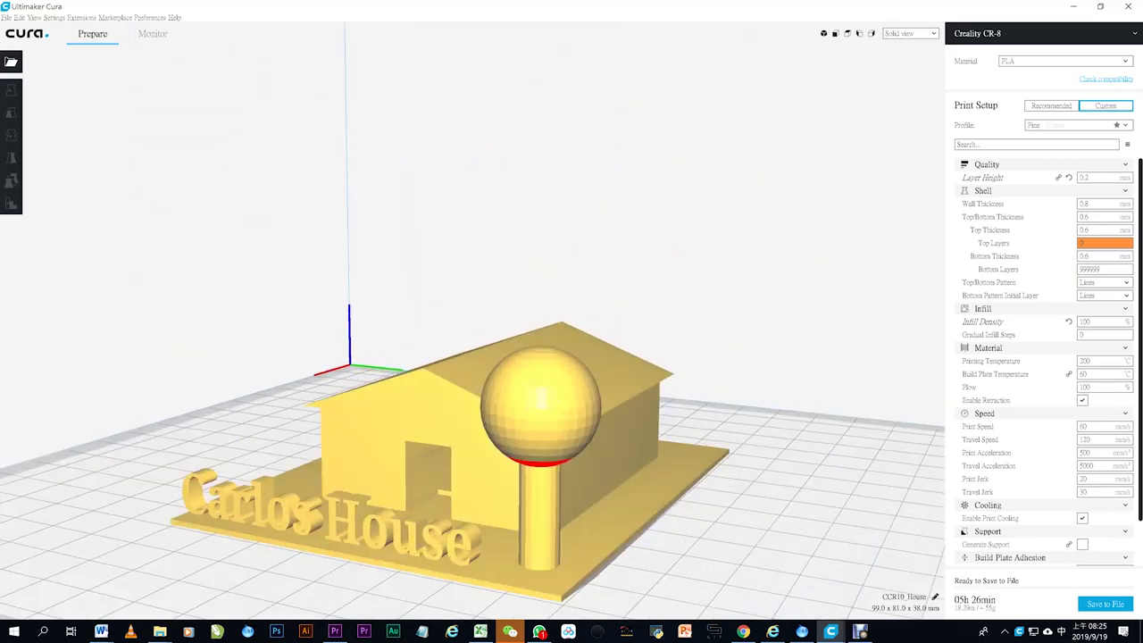